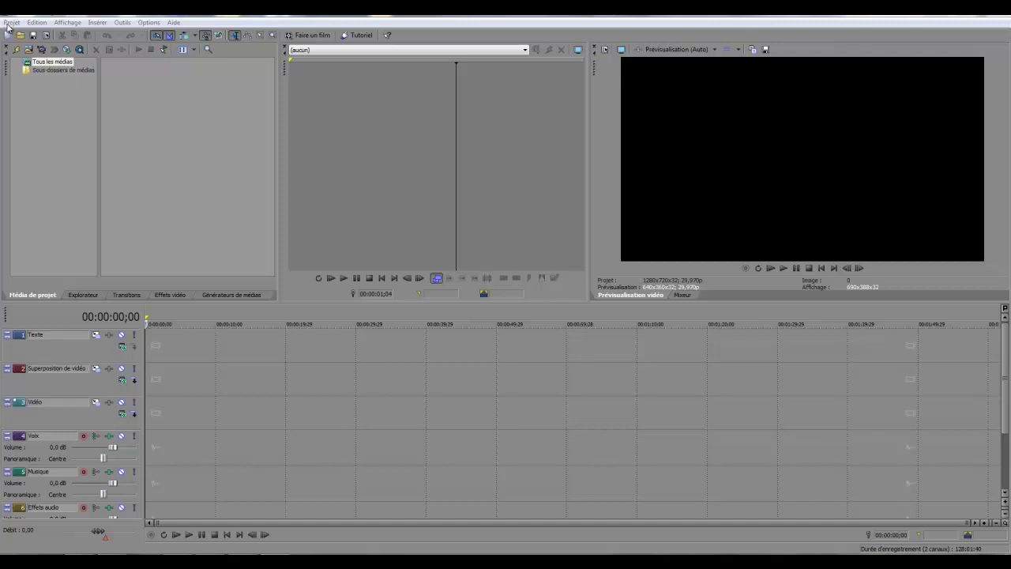
Import the media file 00001.MTS from the formation_sony_vegas folder of the Vidéos library into the project
click(11, 22)
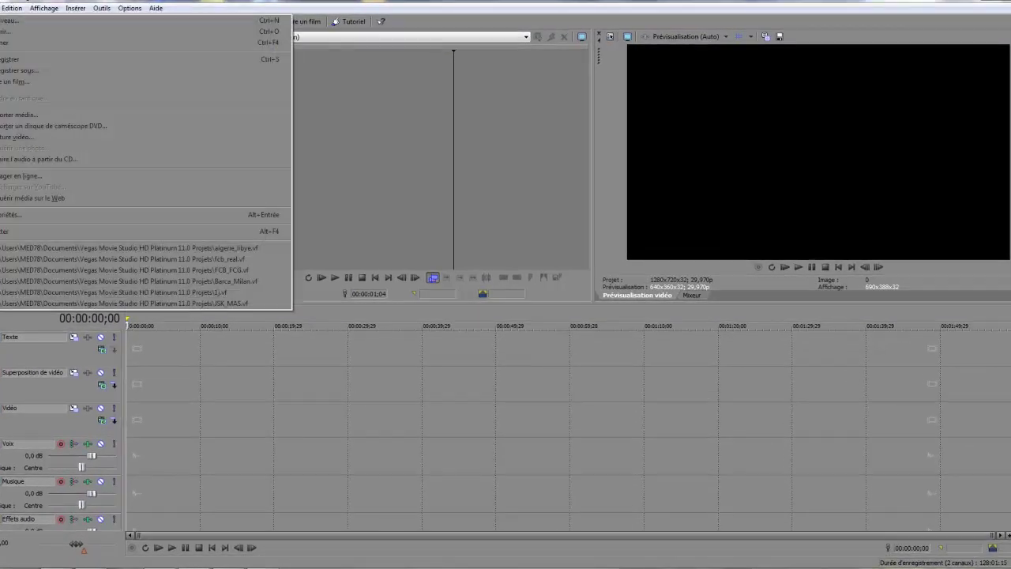
click(40, 115)
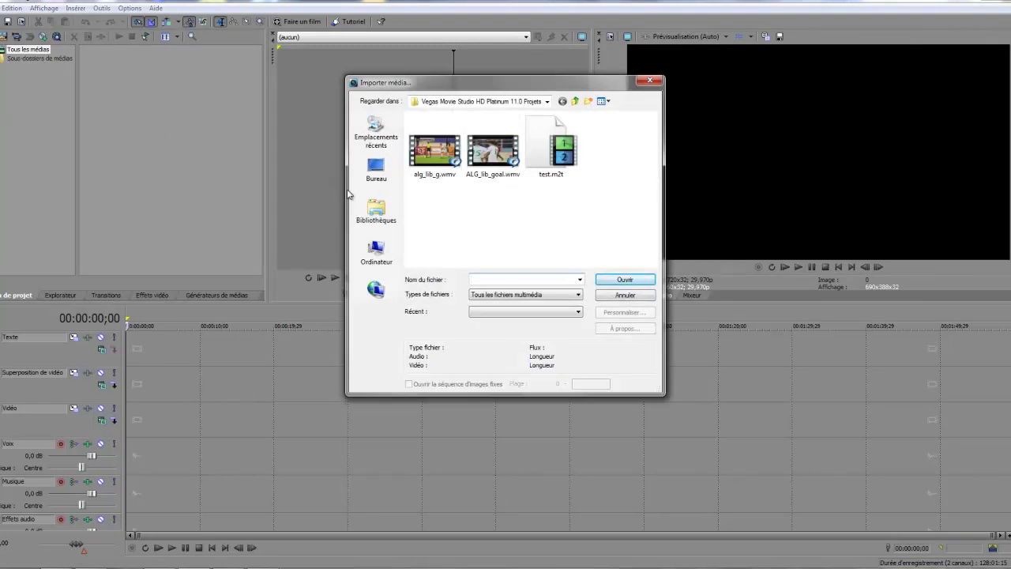
click(575, 102)
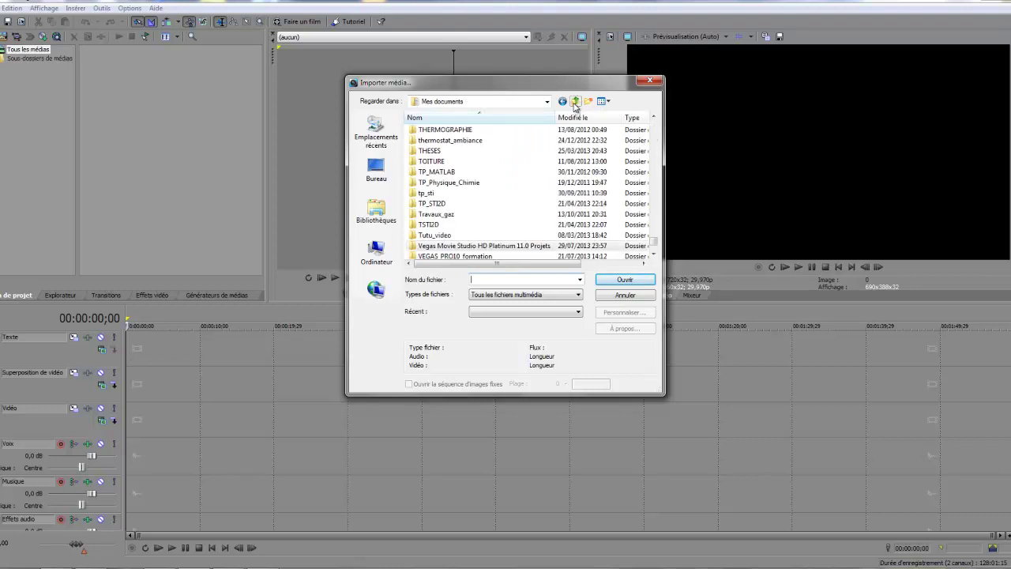
click(376, 212)
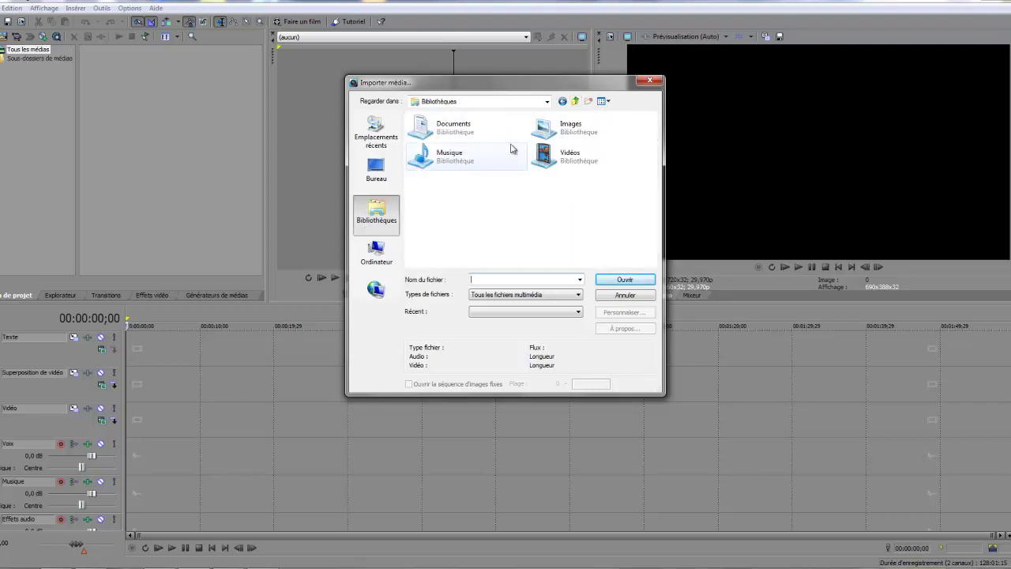
double_click(568, 157)
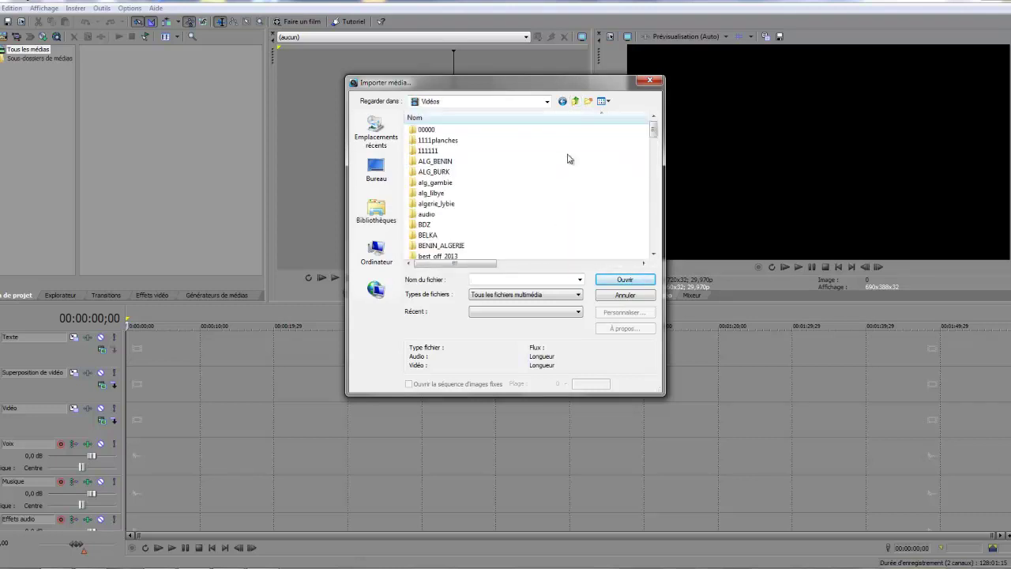
scroll(476, 246, down, 2)
scroll(476, 245, down, 2)
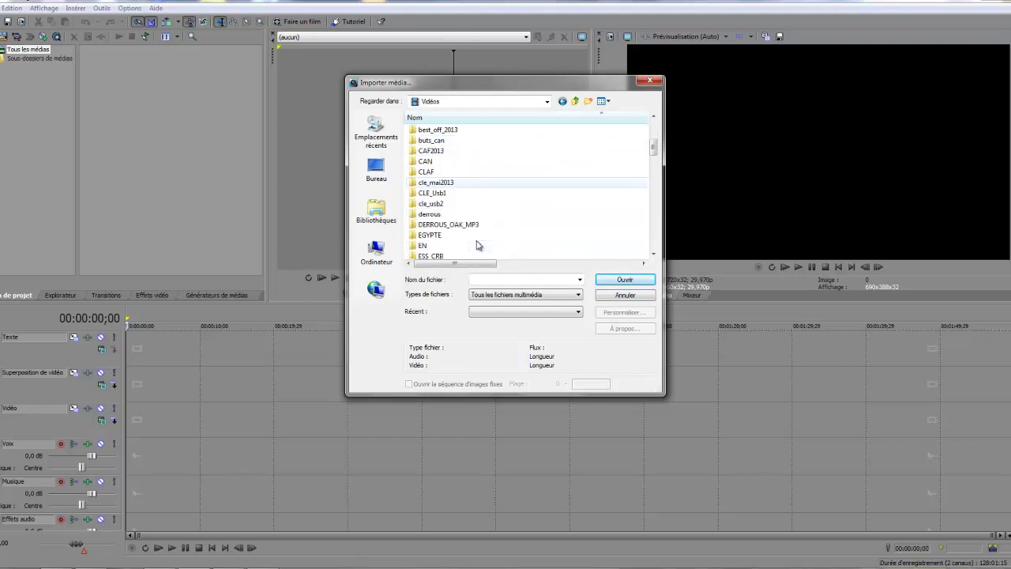
scroll(476, 246, down, 2)
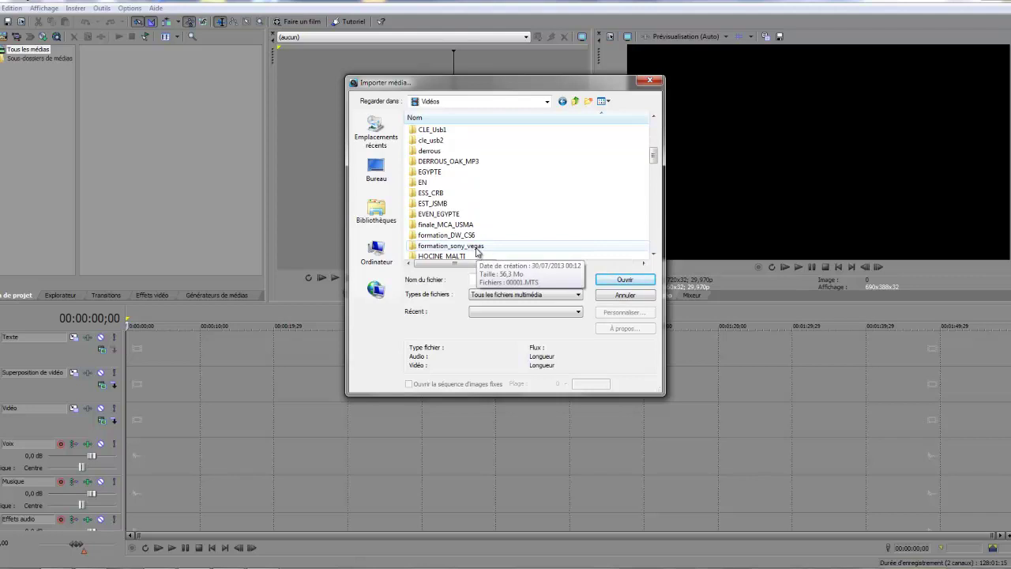
double_click(450, 246)
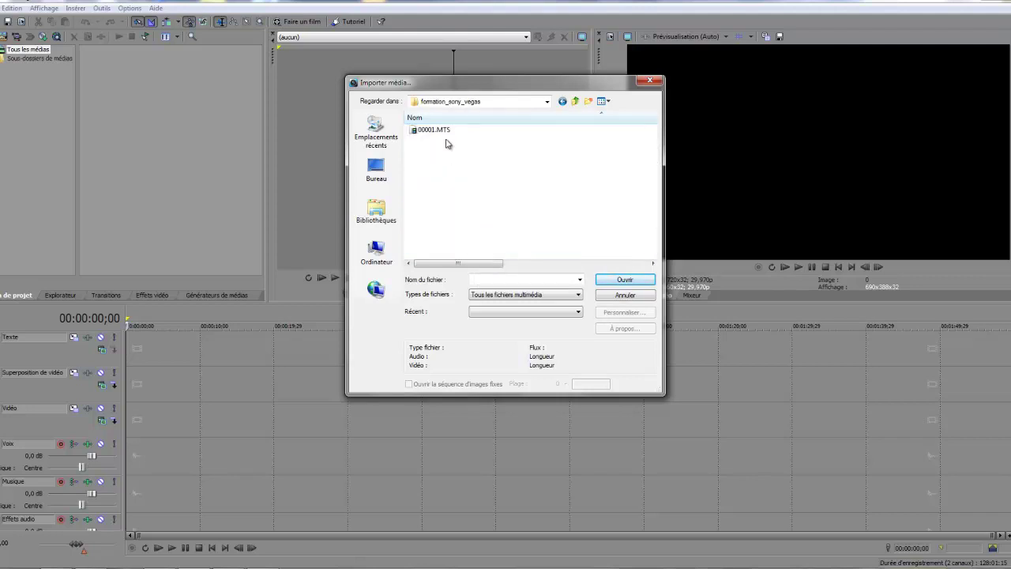
click(445, 132)
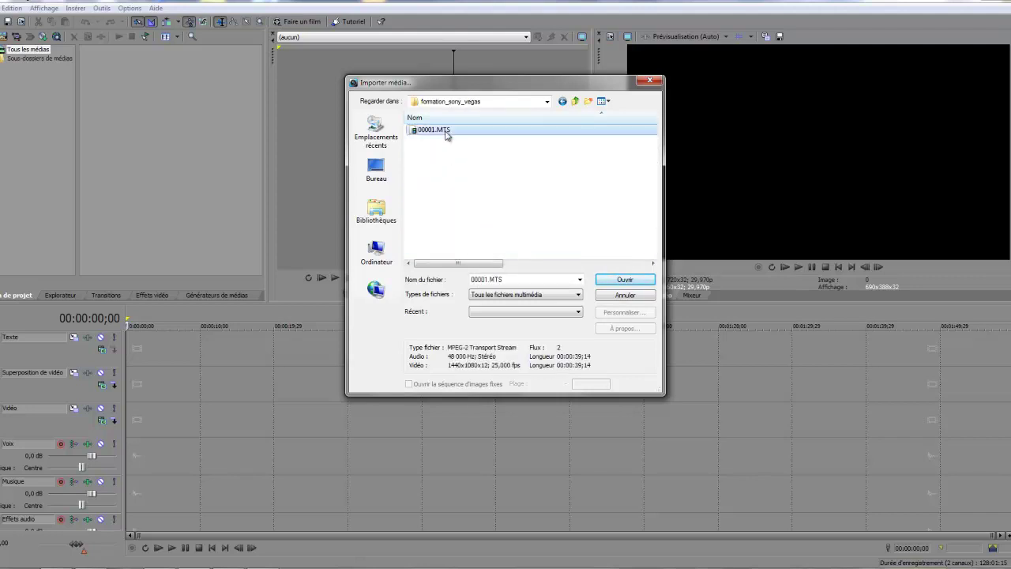
click(605, 282)
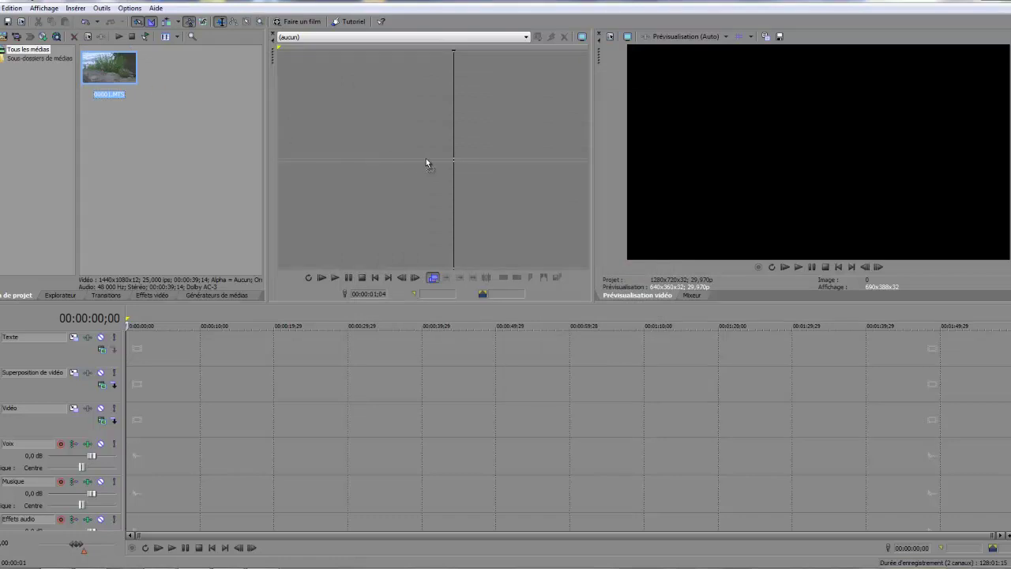
Load 00001.MTS into the trimmer and select its section from 00:00:14;18 to 00:00:19;10
drag(425, 162, 428, 163)
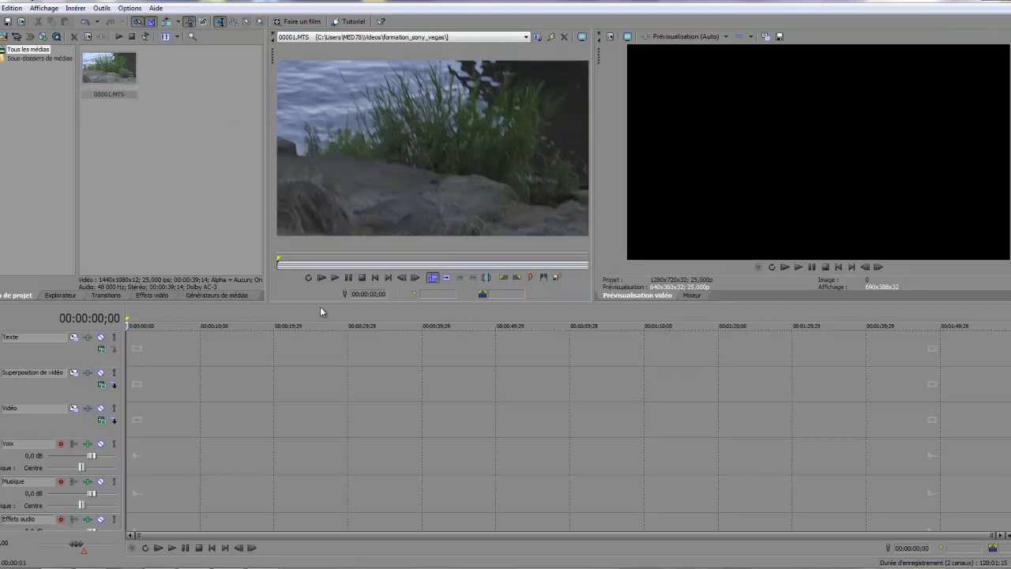
drag(281, 261, 353, 264)
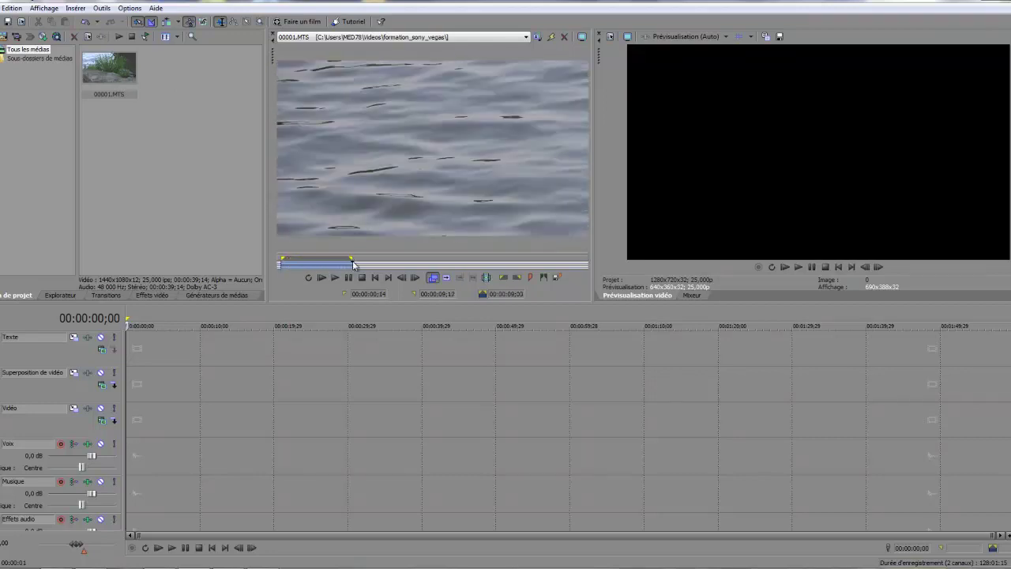
drag(282, 260, 427, 263)
drag(330, 258, 393, 261)
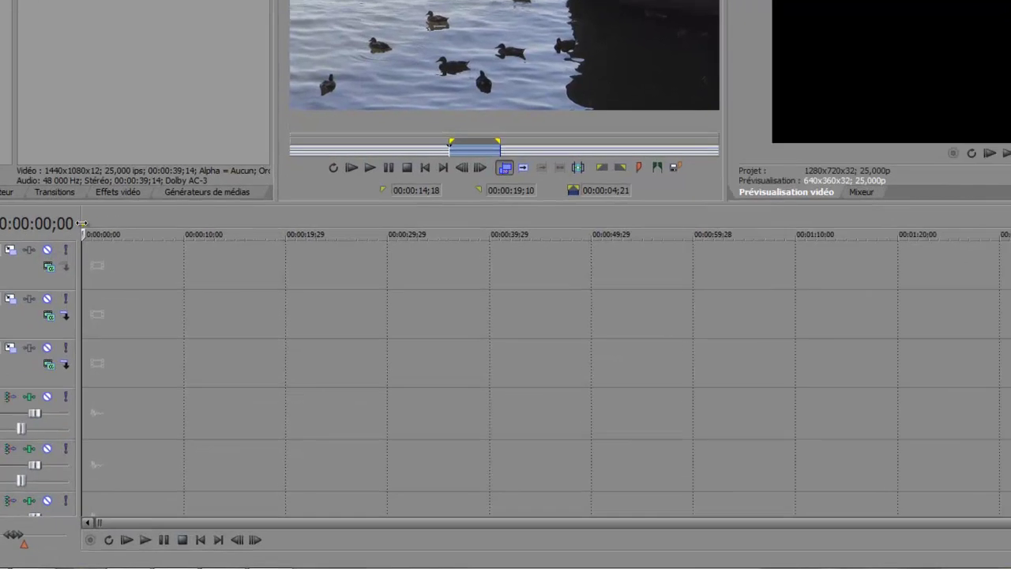
Try to add the trimmed section to the timeline with fit to fill, using a selection collapsed at the start
drag(131, 321, 305, 320)
drag(328, 215, 336, 218)
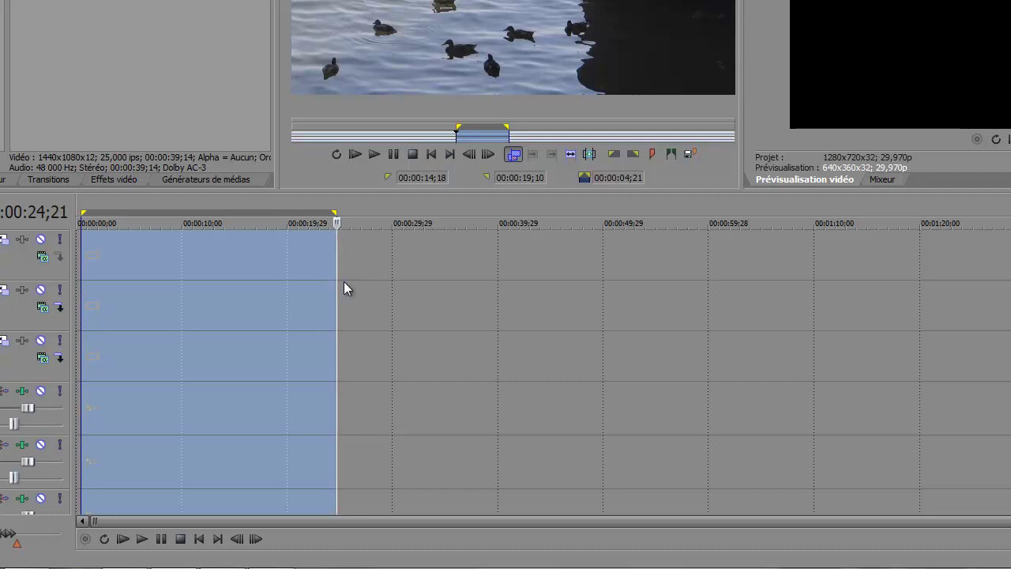
drag(336, 253, 79, 253)
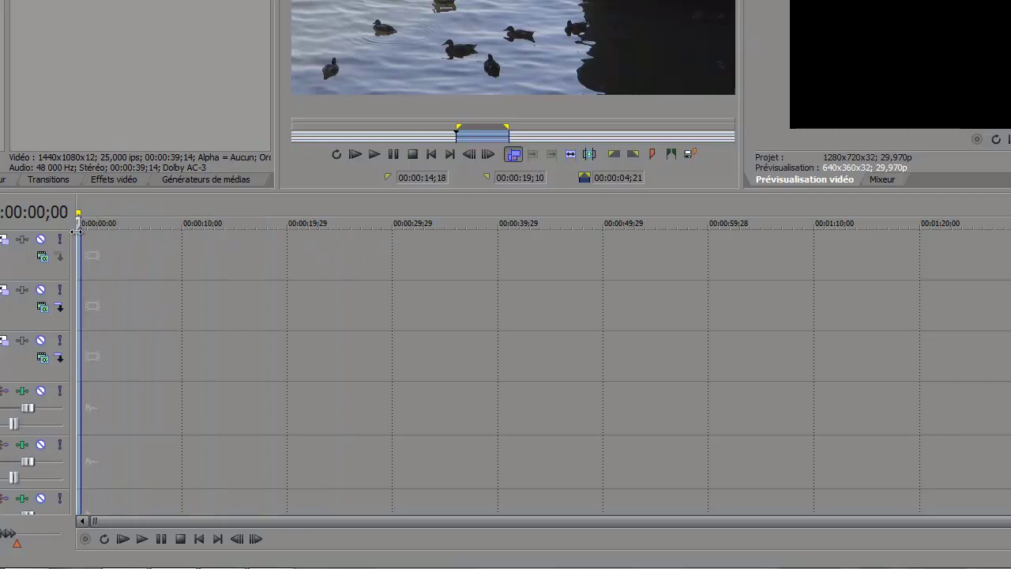
click(571, 155)
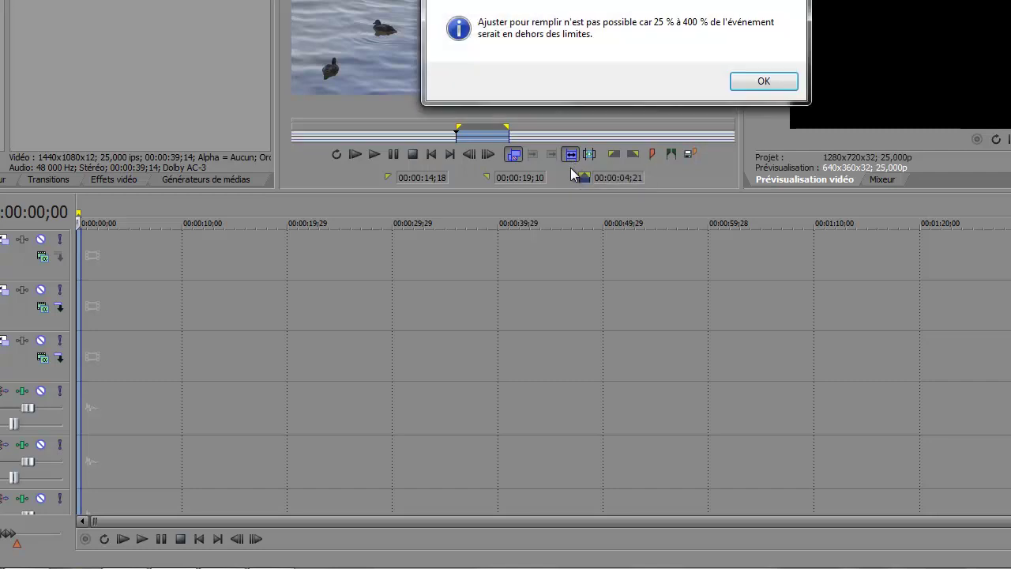
click(764, 86)
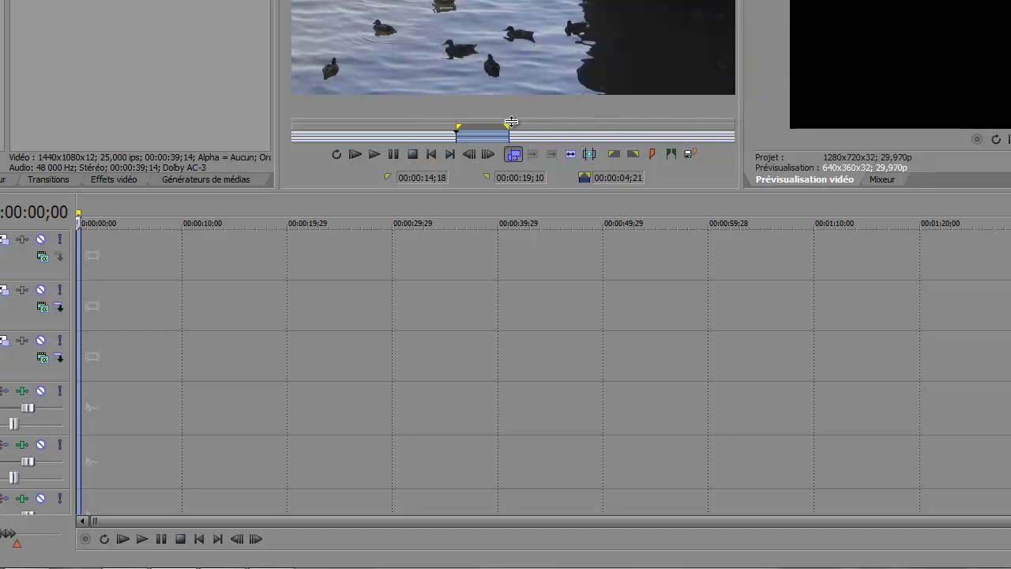
Insert the trimmed section on the Texte track at about 00:00:01;26, then play the timeline from the beginning
click(95, 263)
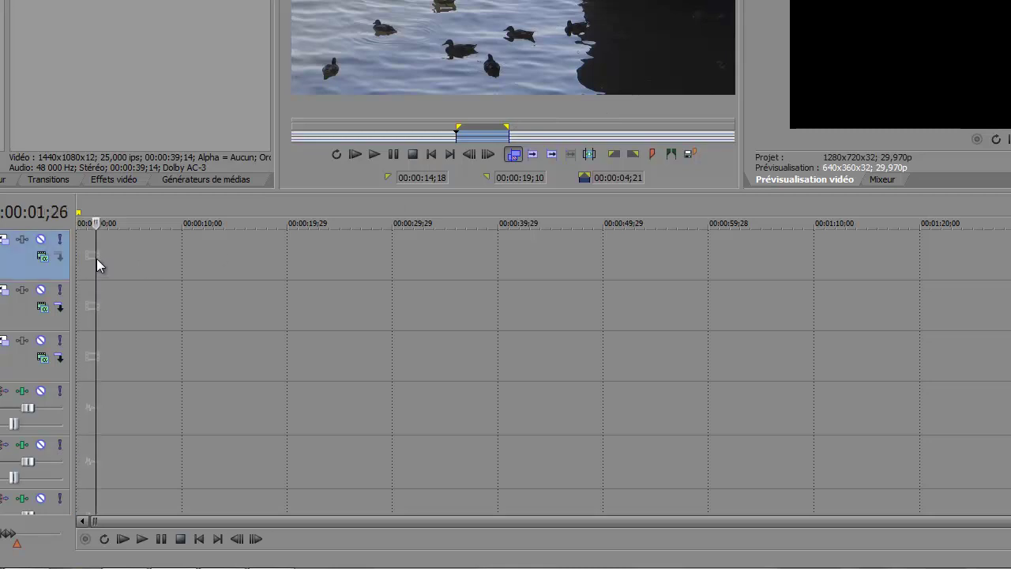
click(533, 154)
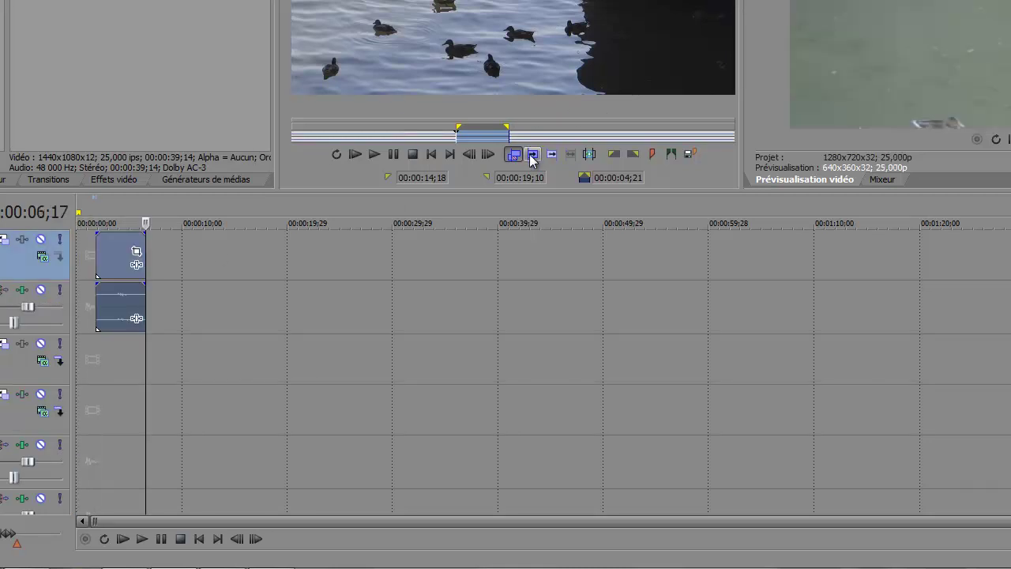
click(115, 253)
drag(114, 221, 82, 223)
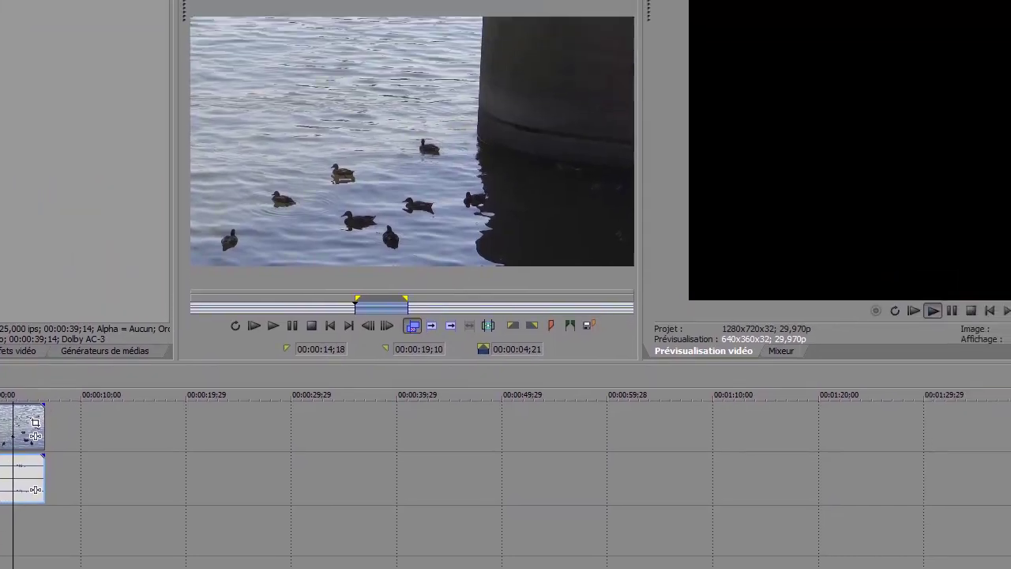
Close the event pan/crop window unchanged and move the inserted clip to the start of the timeline
click(26, 450)
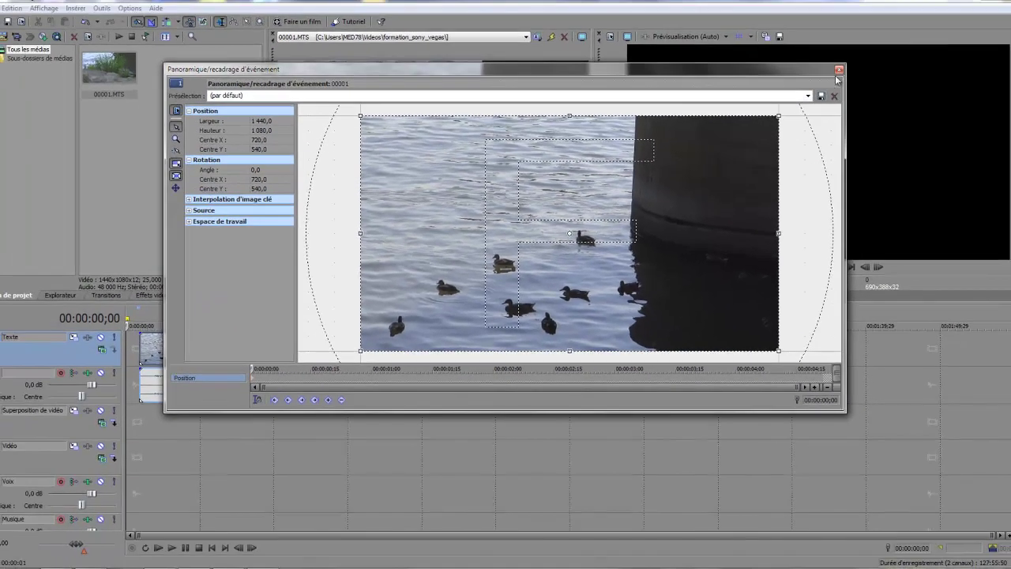
click(839, 70)
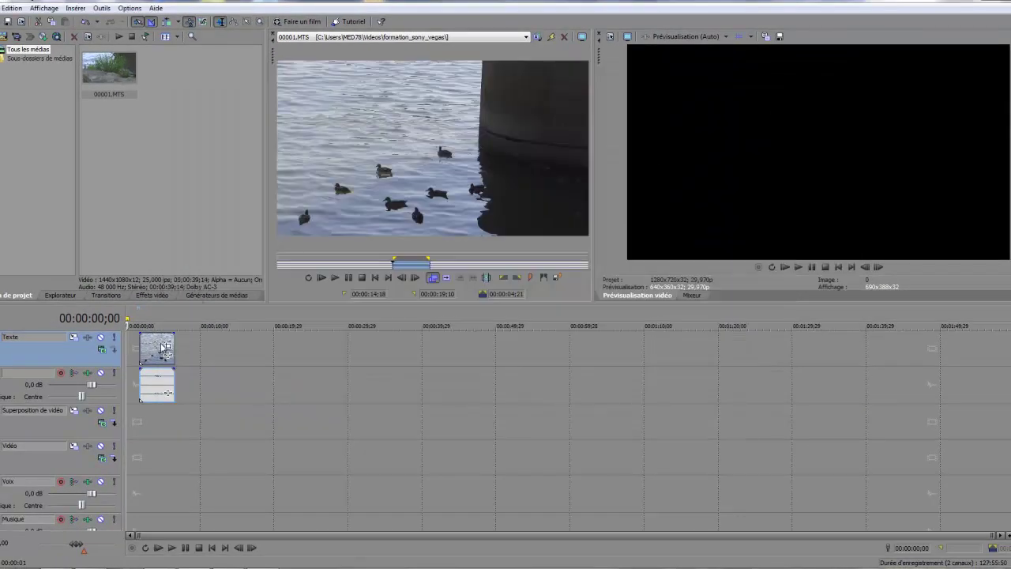
drag(163, 348, 151, 348)
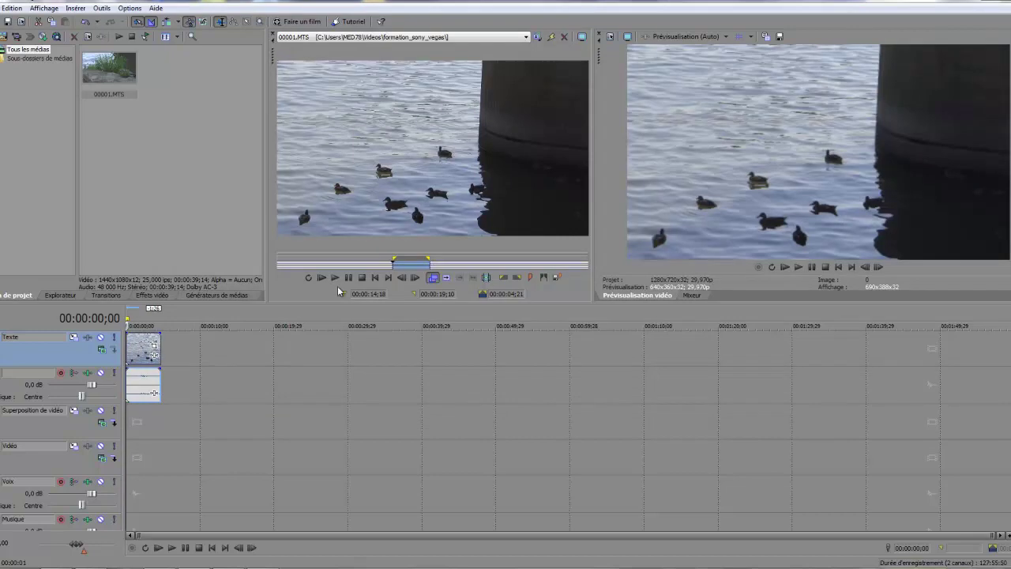
Select the source section from 00:00:29;24 to 00:00:32;24 and insert it directly after the first clip at 00:00:04;21
drag(421, 266, 535, 261)
drag(395, 259, 513, 259)
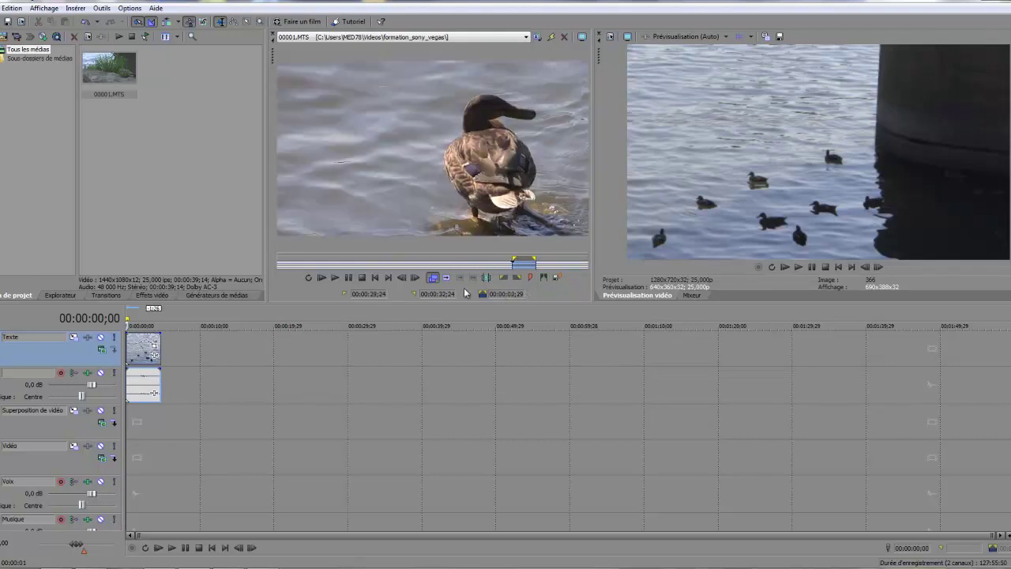
key(space)
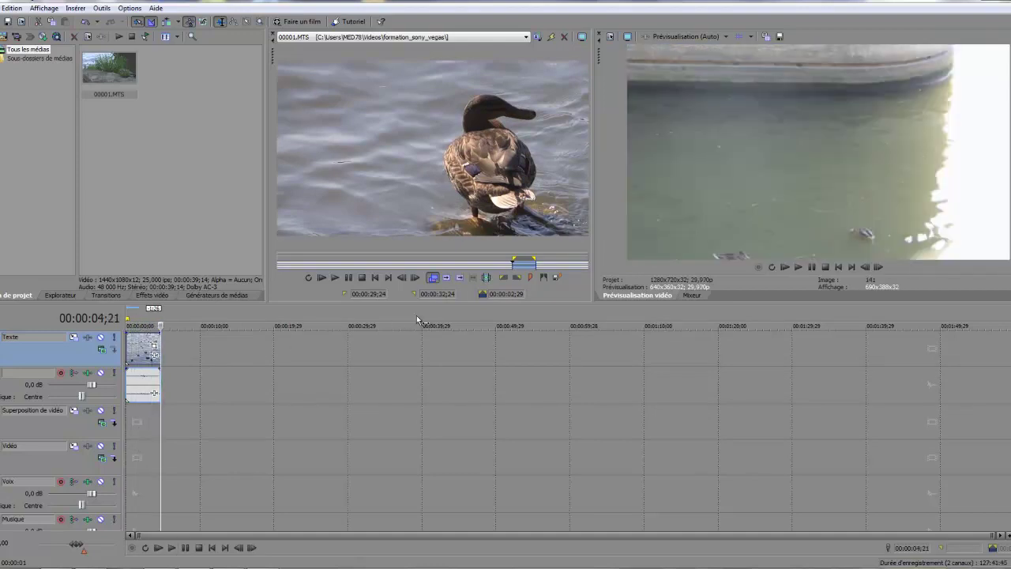
click(447, 277)
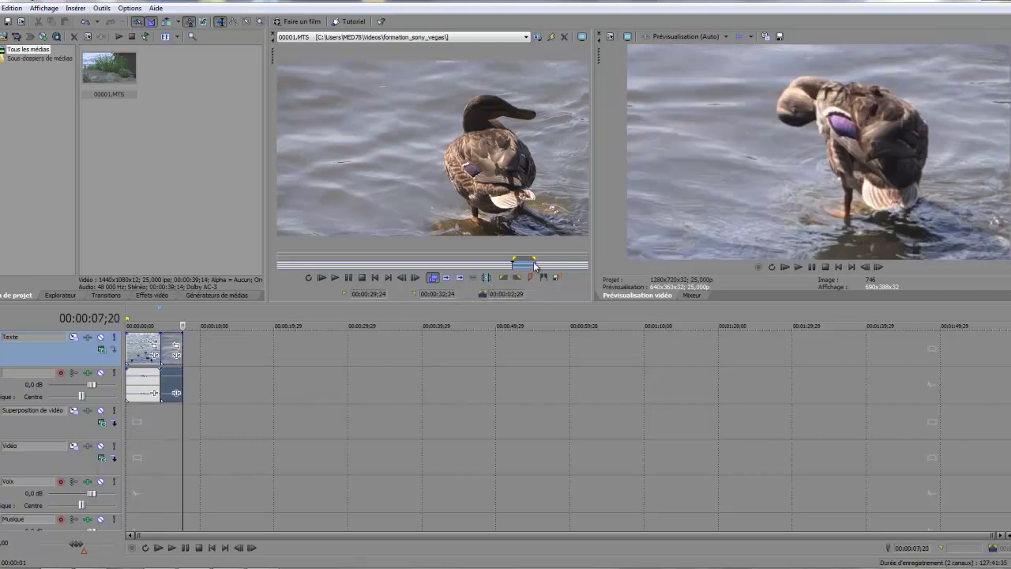
Select the source section from 00:00:18;09 to 00:00:21;10 and insert it after the second clip at 00:00:07;20
drag(535, 264, 423, 262)
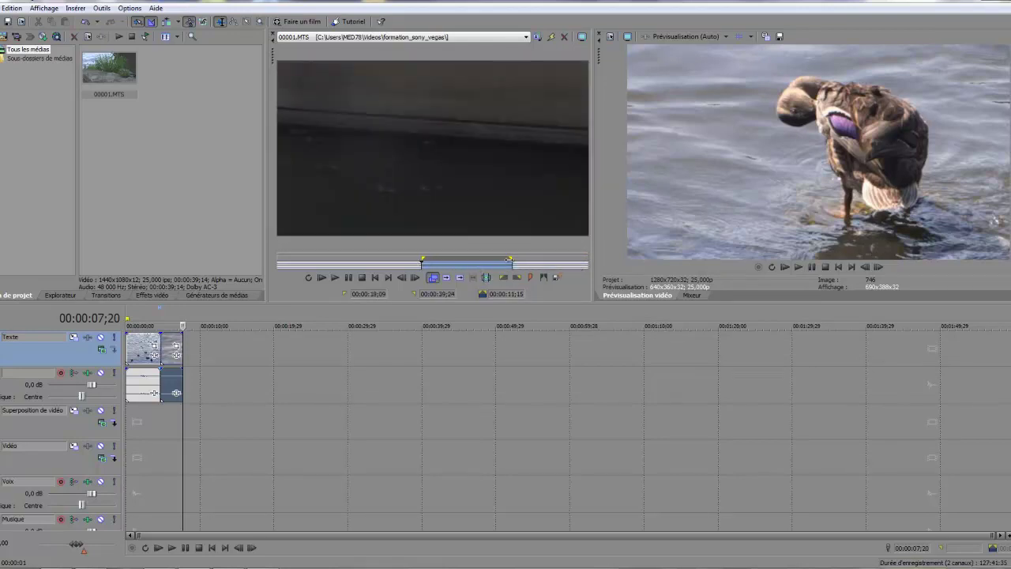
drag(514, 263, 444, 263)
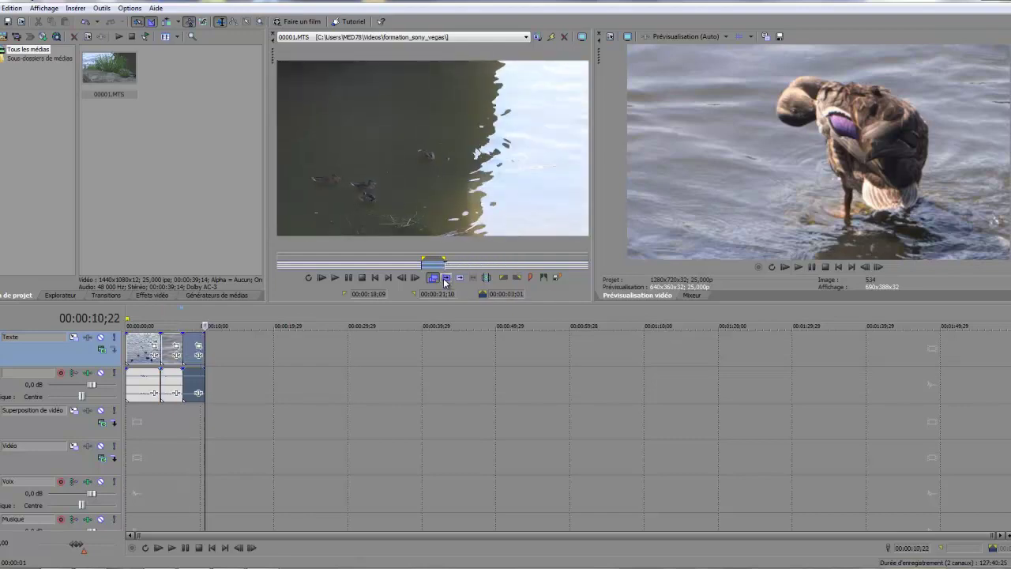
click(446, 278)
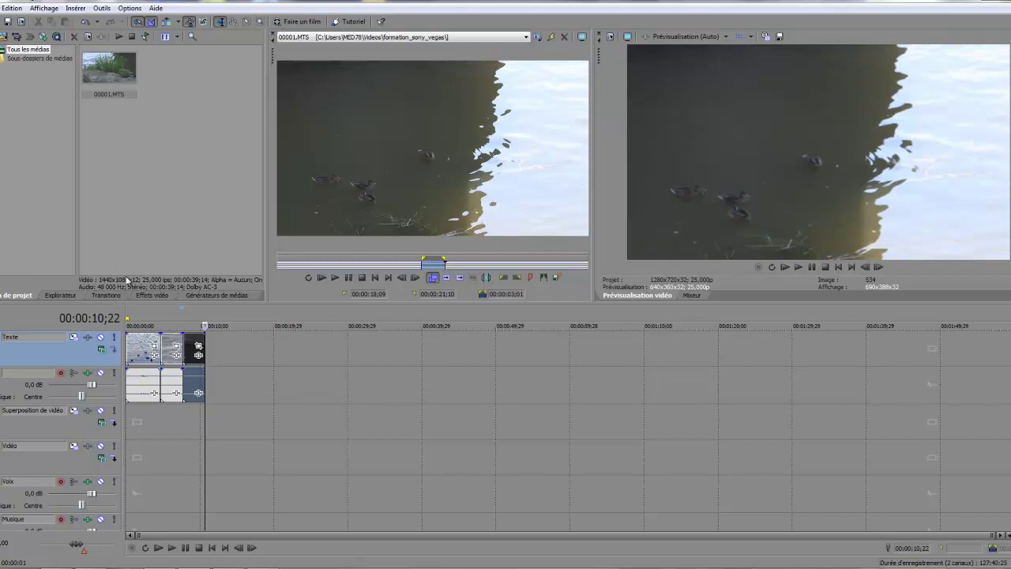
Apply the Cascade 3D Sony transition preset "De haut en bas" between the first and second clips
click(105, 294)
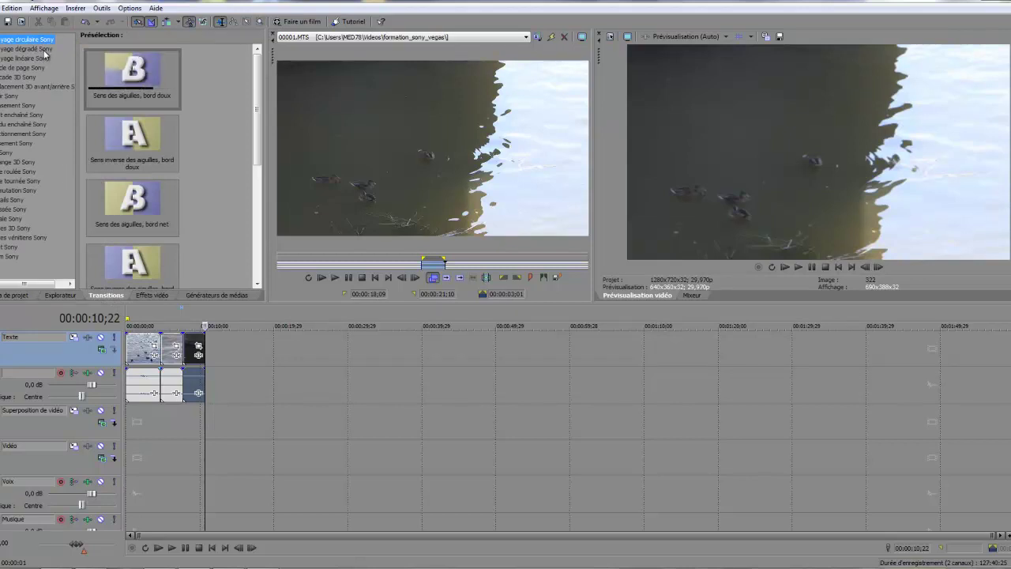
click(8, 77)
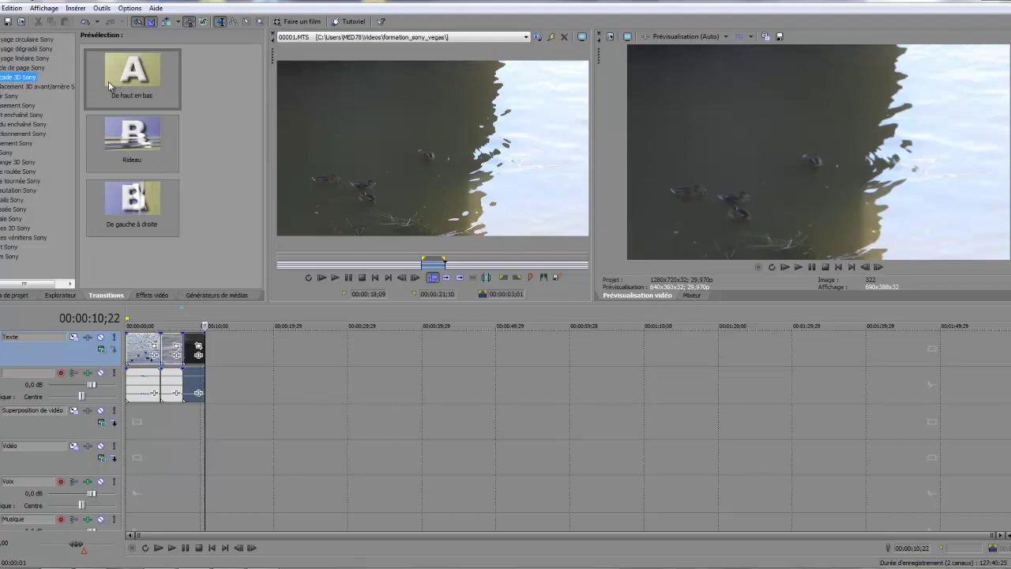
drag(143, 75, 162, 357)
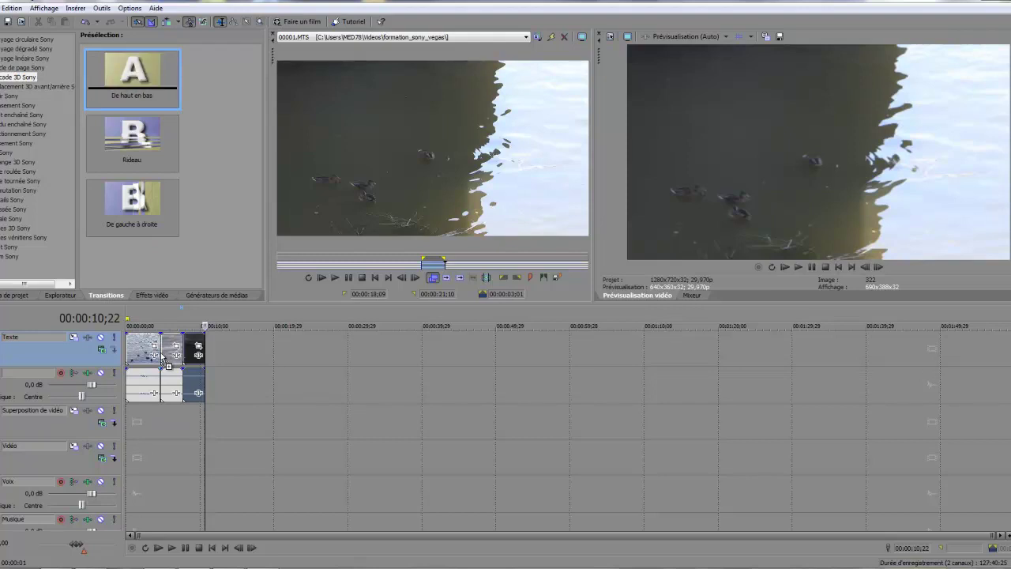
click(174, 355)
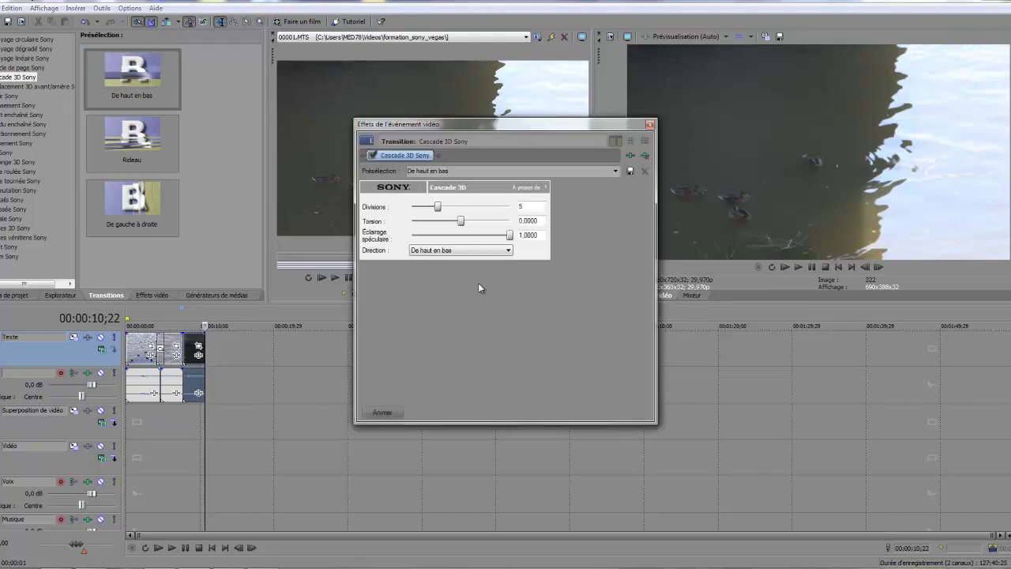
Set the Cascade 3D transition's divisions to 3 and its direction to "De droite à gauche"
drag(438, 207, 431, 215)
click(510, 252)
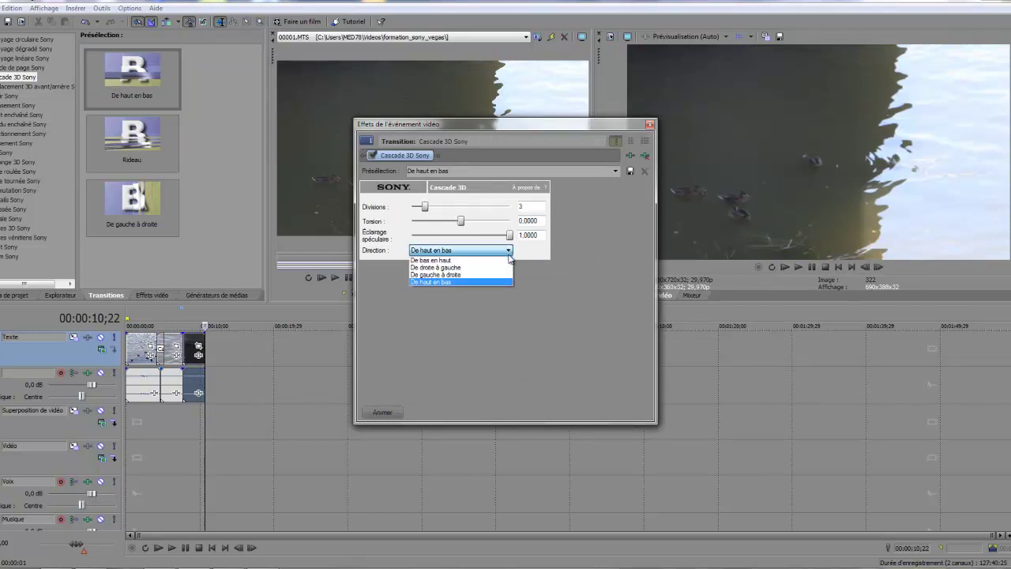
click(496, 276)
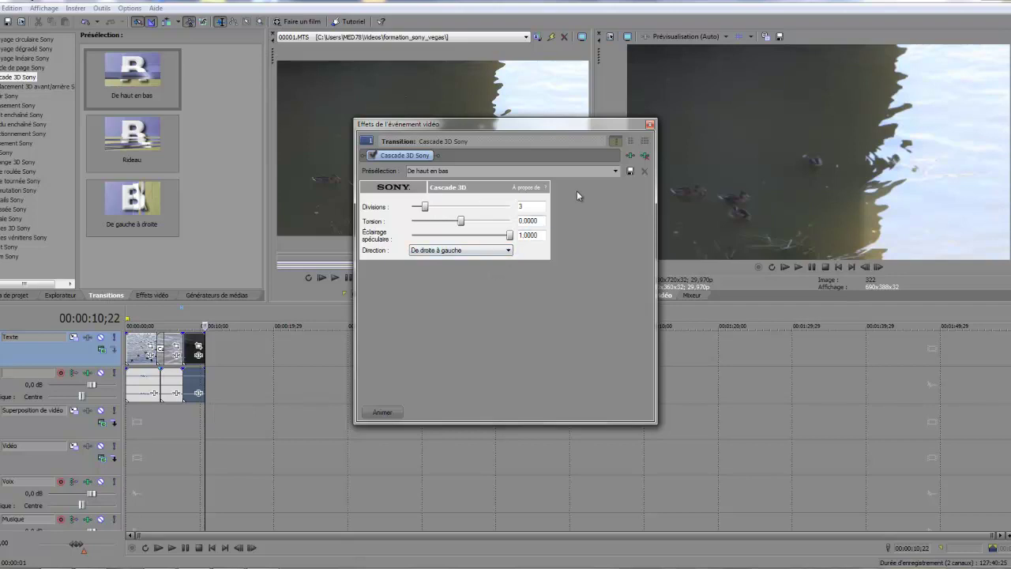
Apply the Mélange 3D Sony transition preset "Forte luminosité" between the second and third clips and set its specular lighting to 0,9140
click(649, 124)
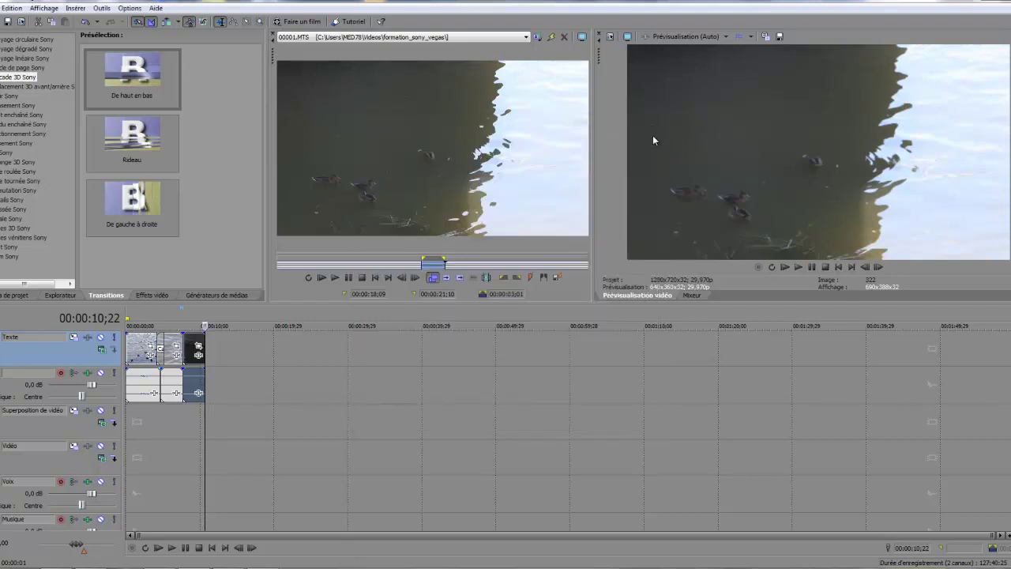
click(8, 163)
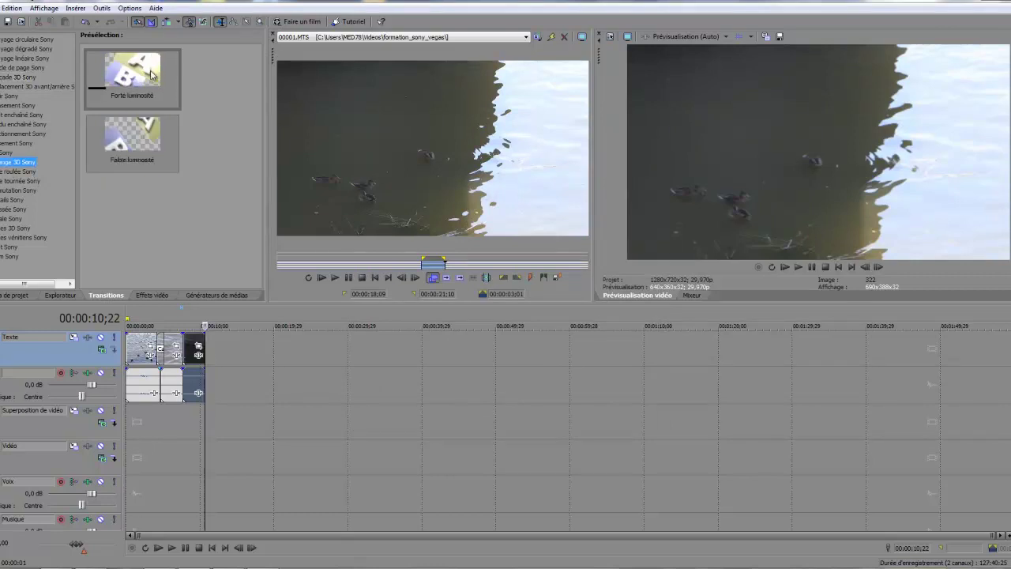
drag(145, 72, 184, 360)
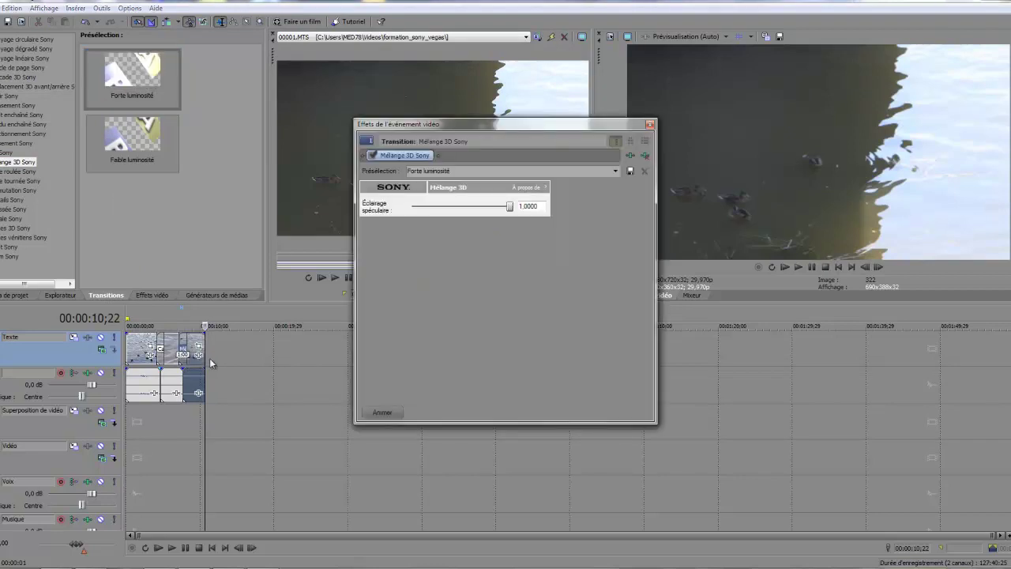
drag(510, 206, 504, 207)
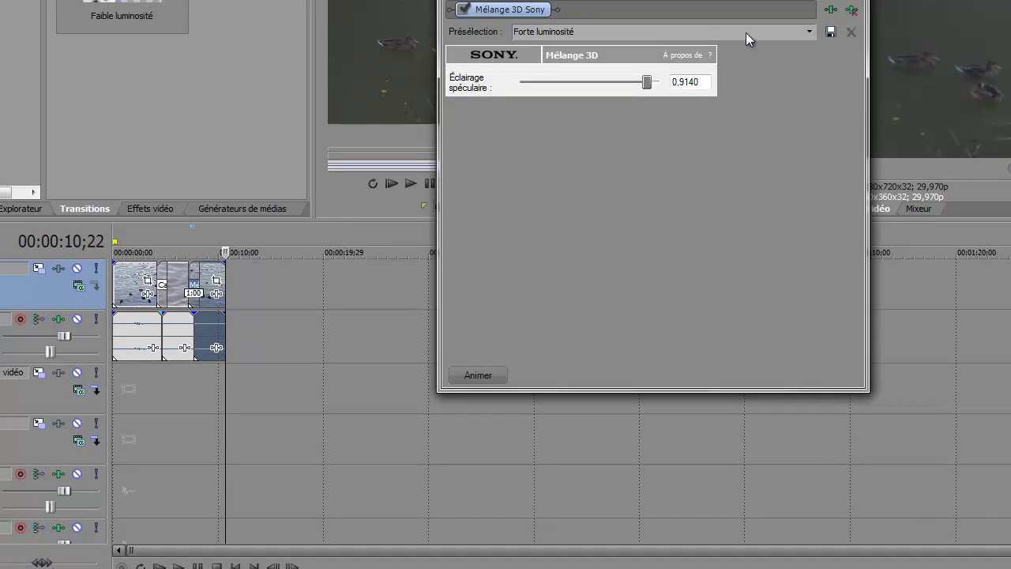
key(Escape)
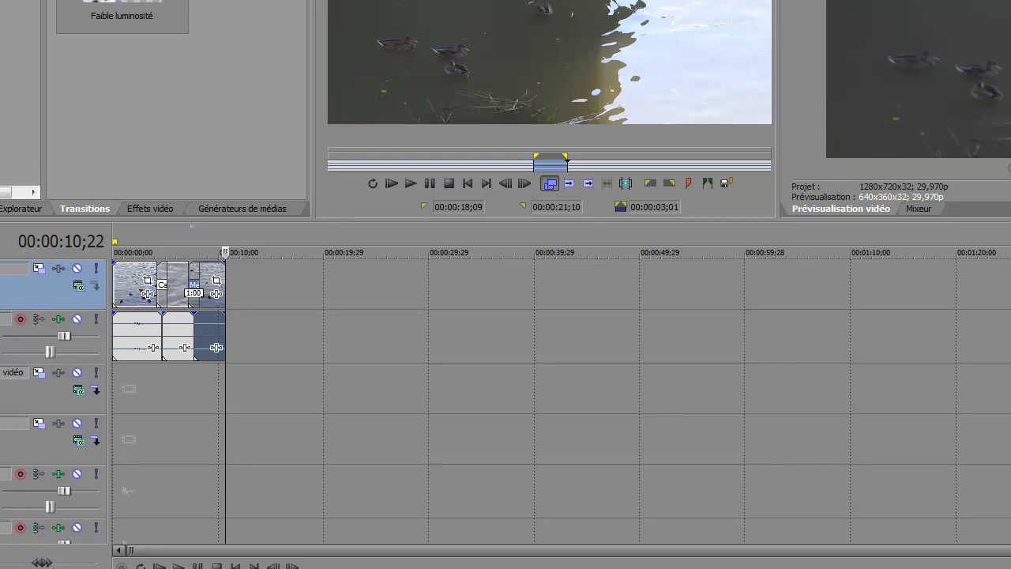
Start making a movie from the project and choose to save it on the hard disk
key(alt+f)
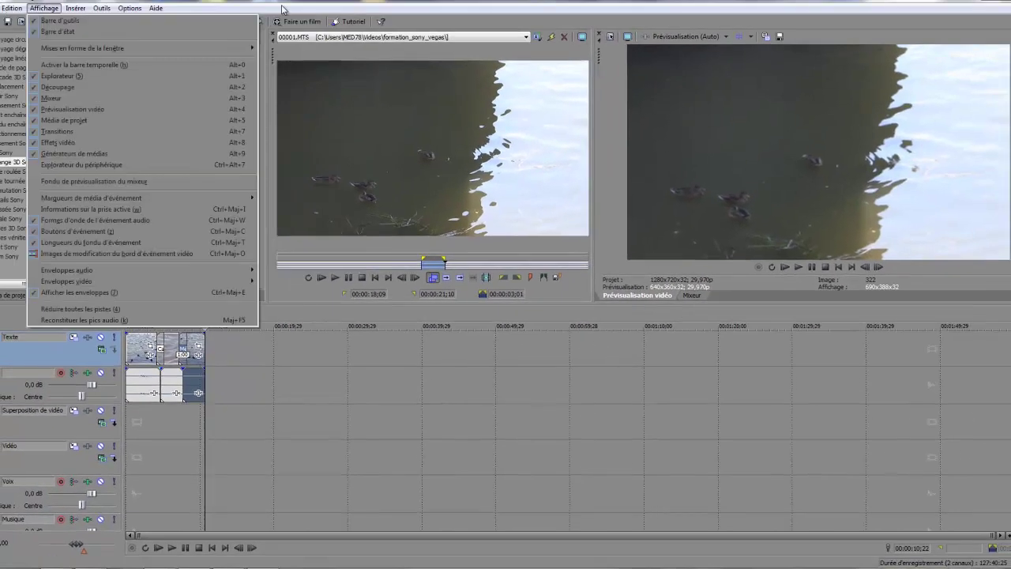
click(281, 7)
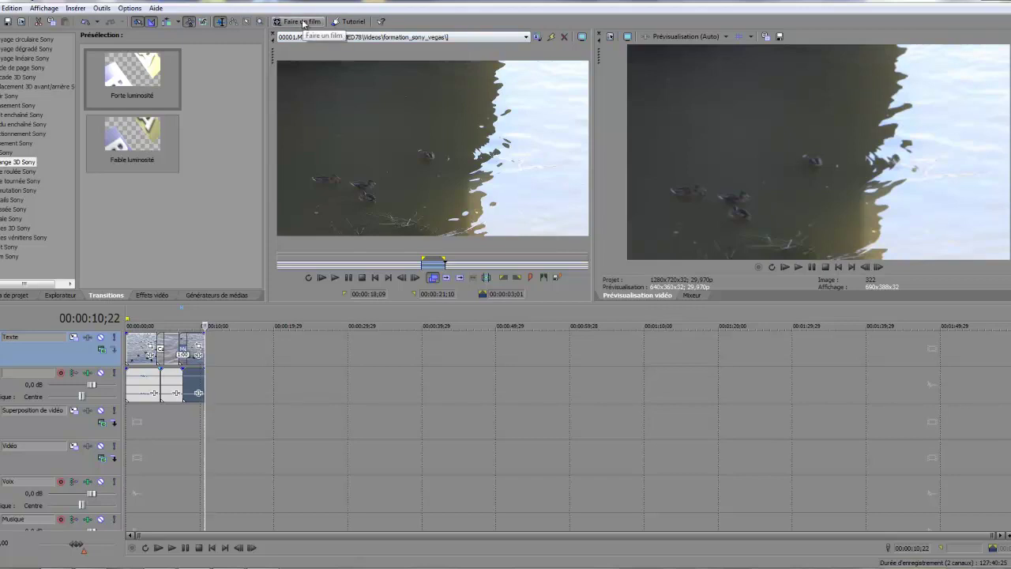
click(303, 22)
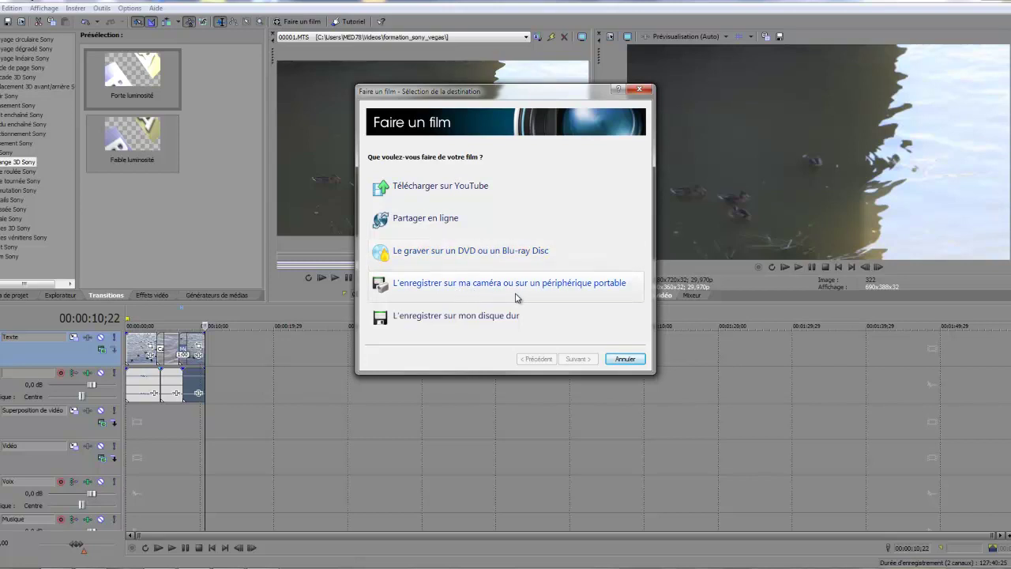
click(455, 326)
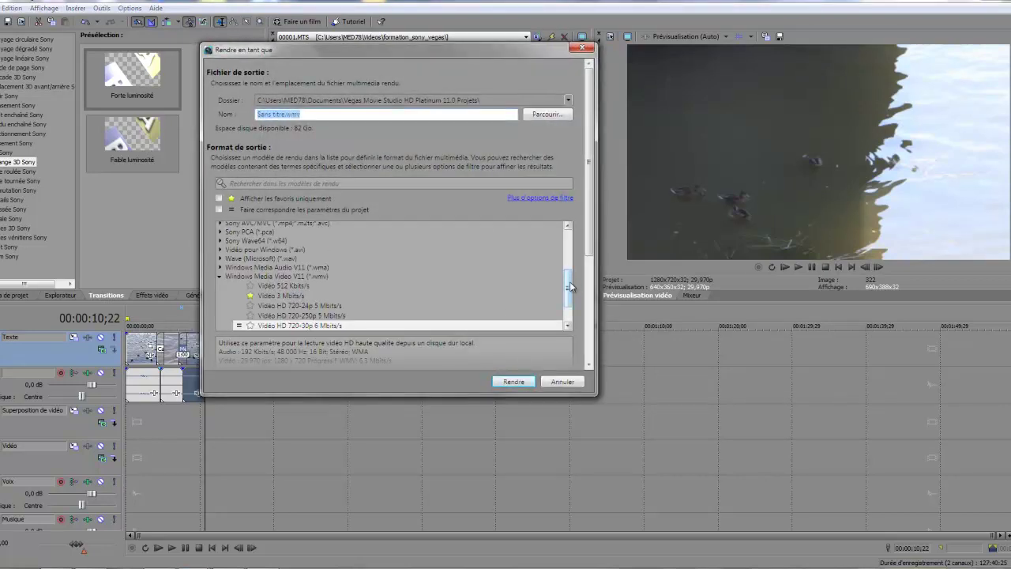
Replace the output file's default name with test1
drag(569, 281, 563, 301)
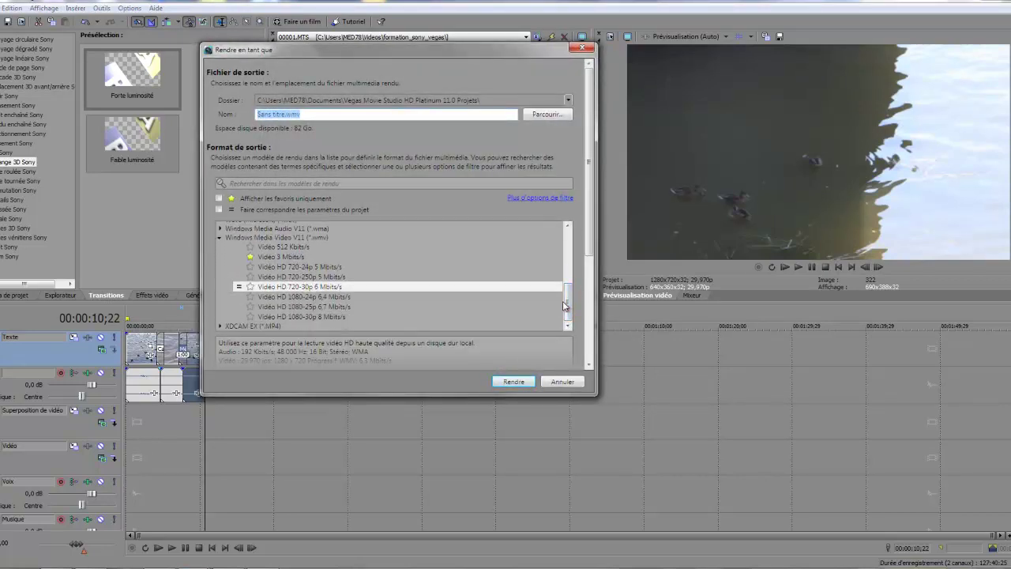
click(286, 114)
key(BackSpace)
key(BackSpace)
key(BackSpace)
key(BackSpace)
key(BackSpace)
key(BackSpace)
key(BackSpace)
key(BackSpace)
key(BackSpace)
key(BackSpace)
text(test1)
Set the output folder of the rendered file to the Vidéos library
click(553, 114)
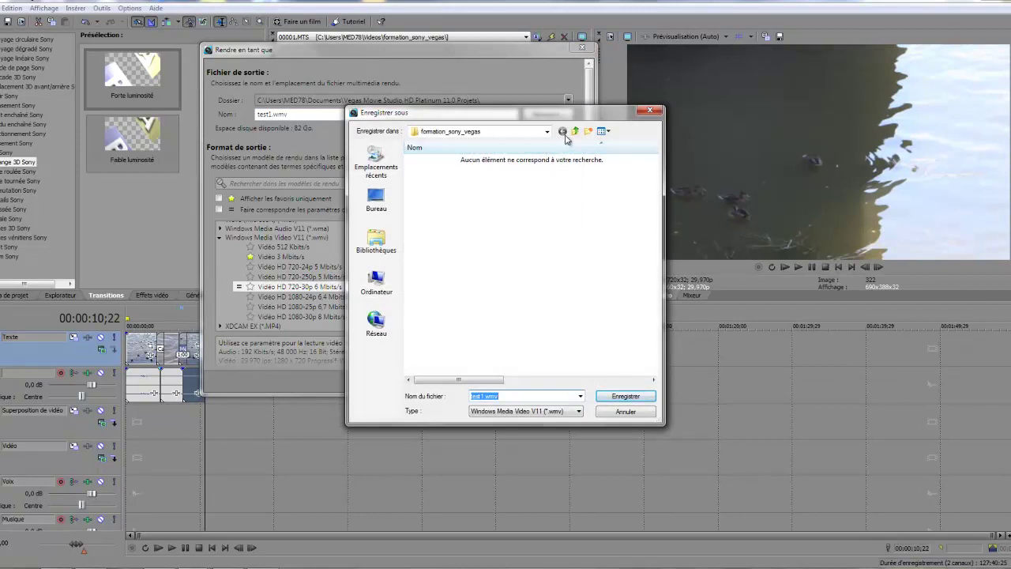
click(574, 132)
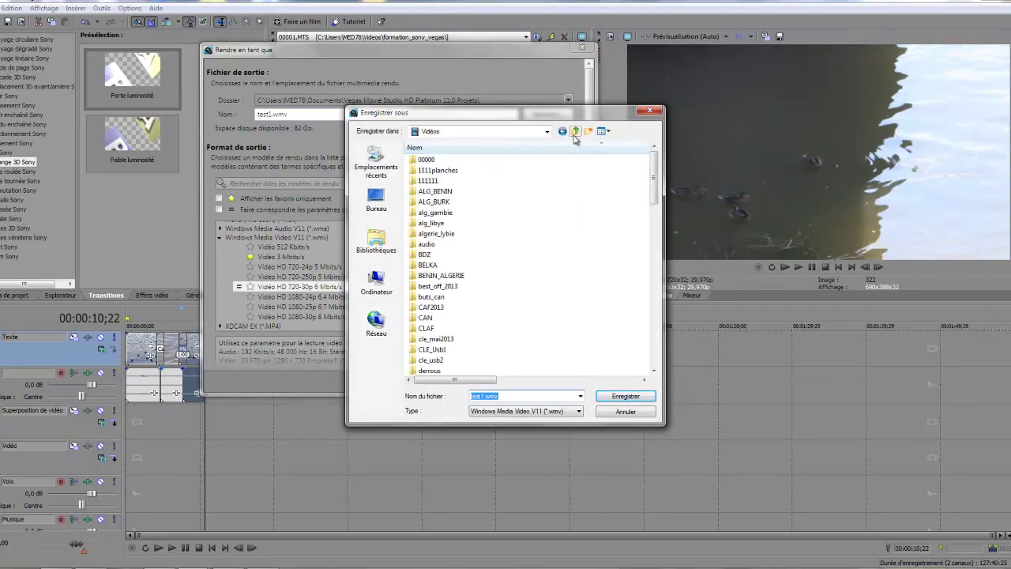
click(400, 250)
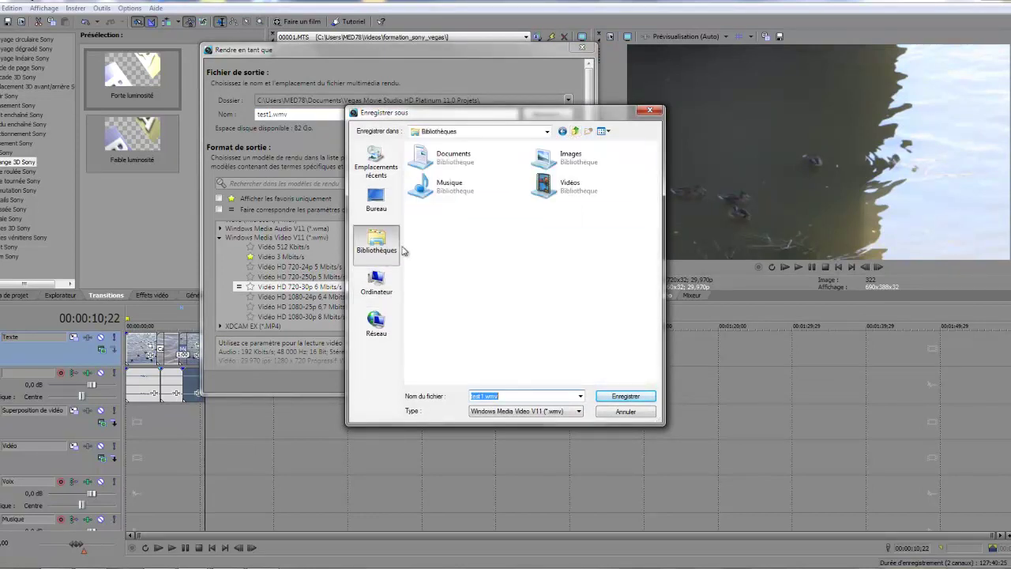
double_click(544, 188)
click(624, 396)
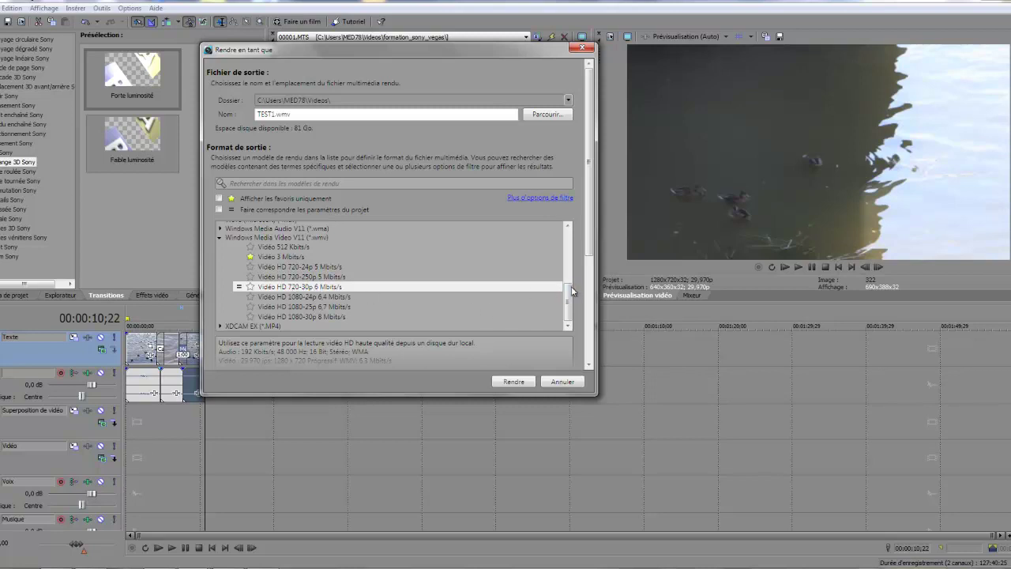
Examine the available output formats and their render templates, including OggVorbis and RealMedia 9
drag(572, 304, 569, 241)
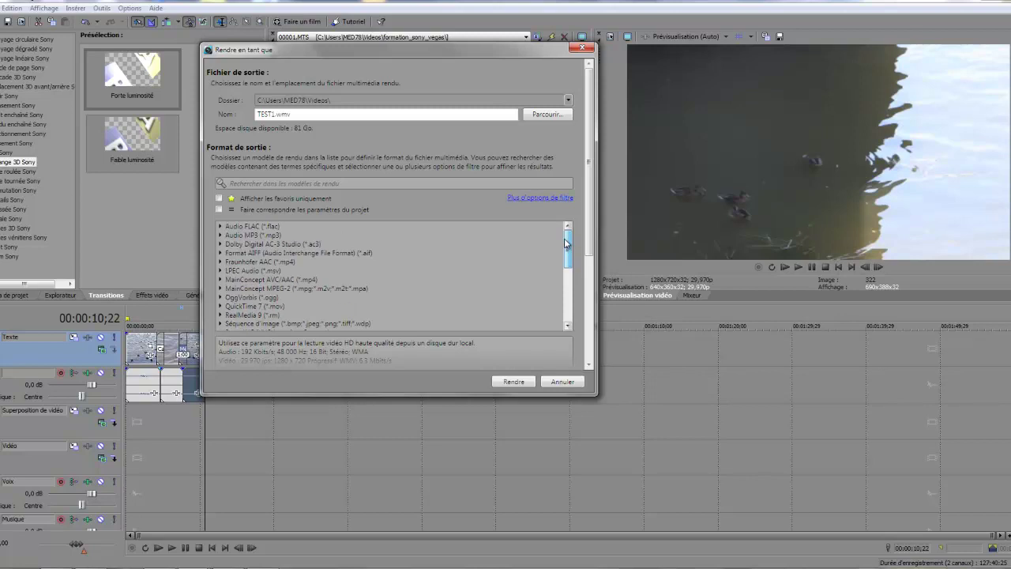
click(270, 299)
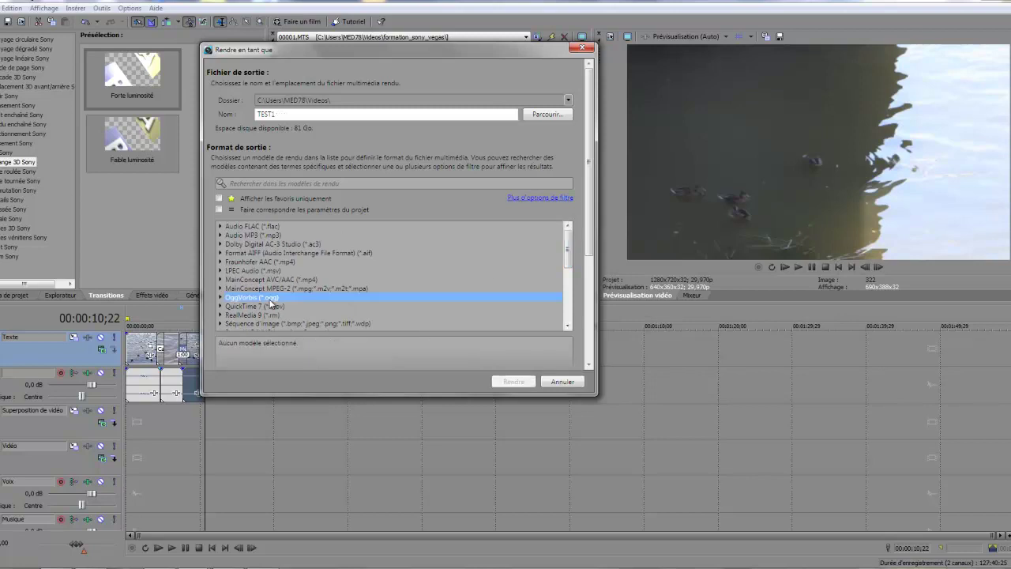
click(221, 297)
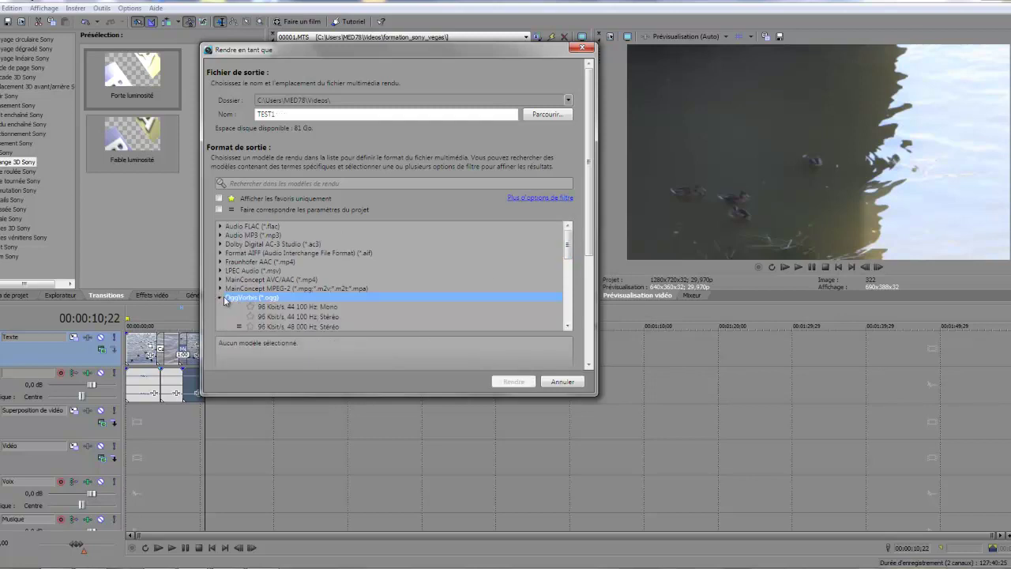
drag(570, 252, 572, 283)
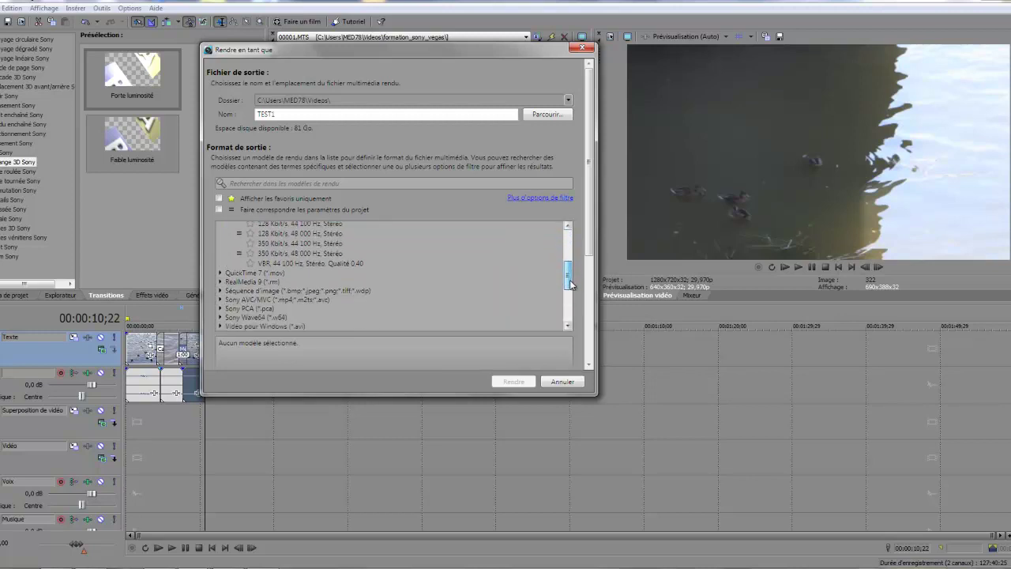
double_click(248, 284)
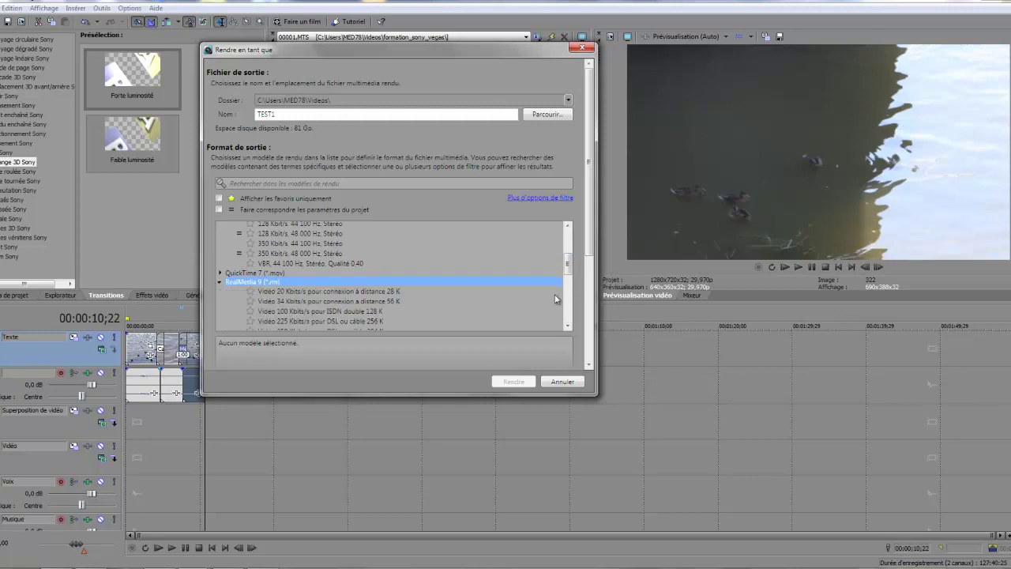
drag(569, 267, 559, 248)
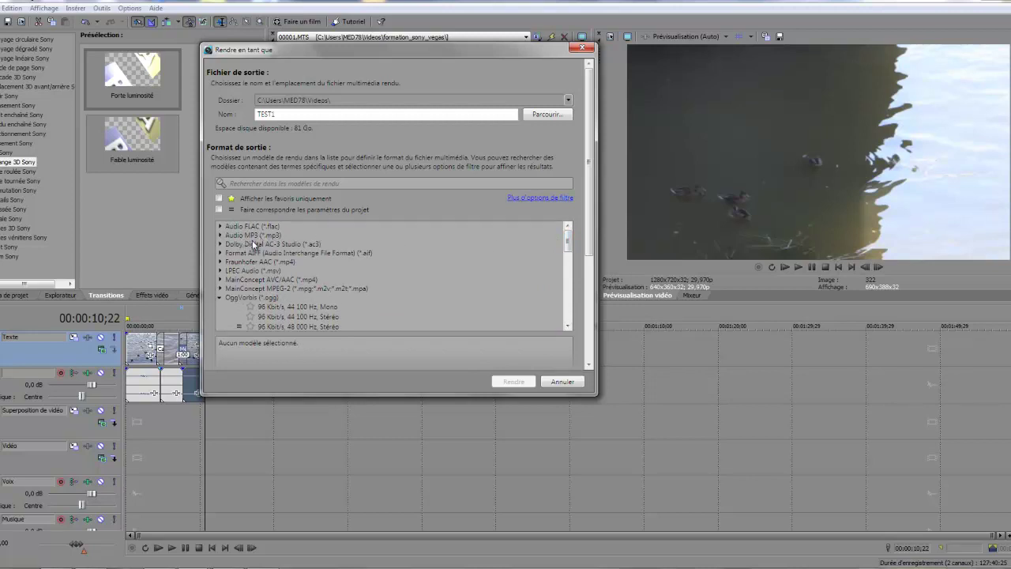
drag(567, 237, 565, 310)
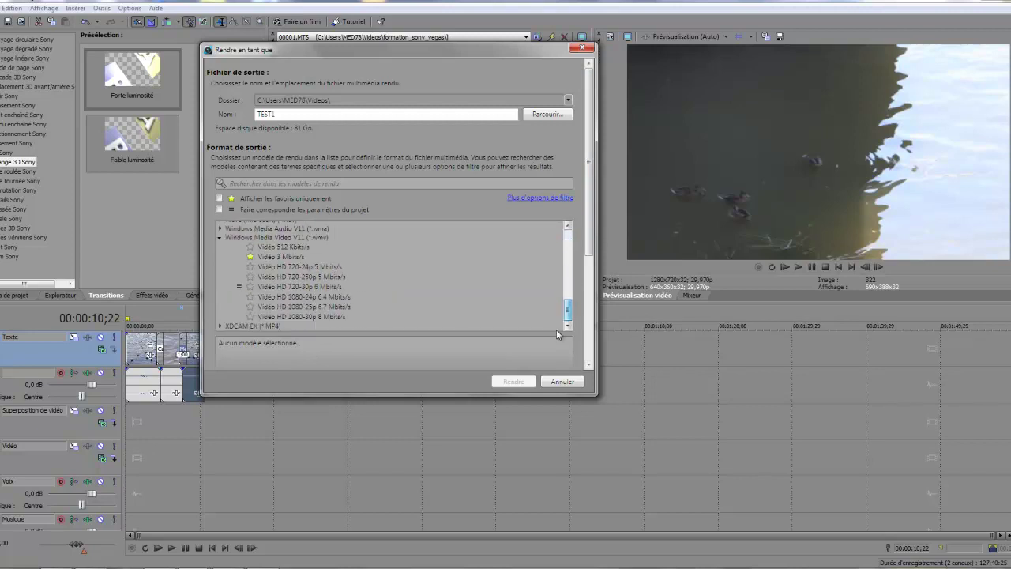
scroll(354, 231, up, 10)
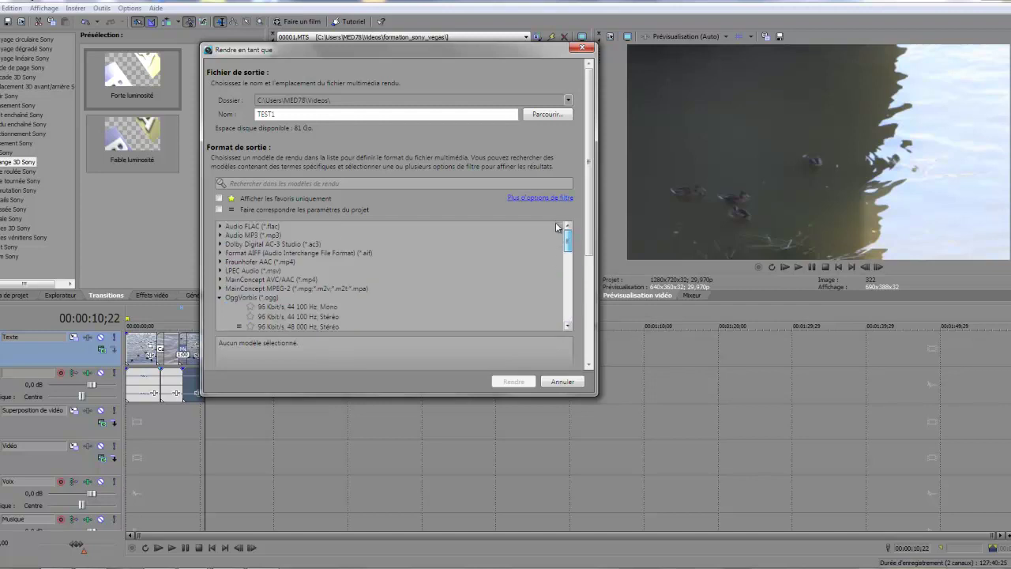
drag(567, 245, 569, 296)
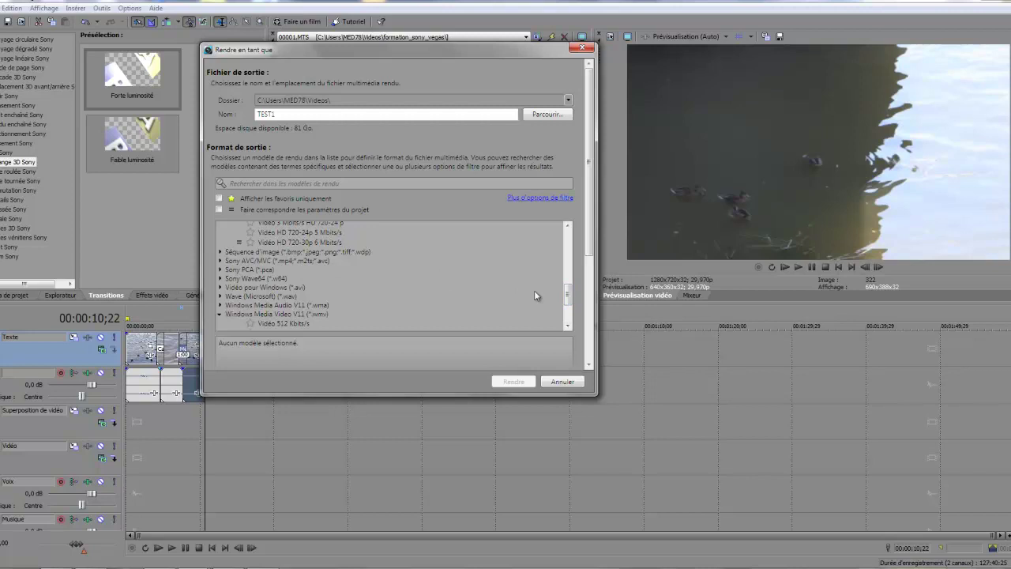
drag(565, 293, 566, 318)
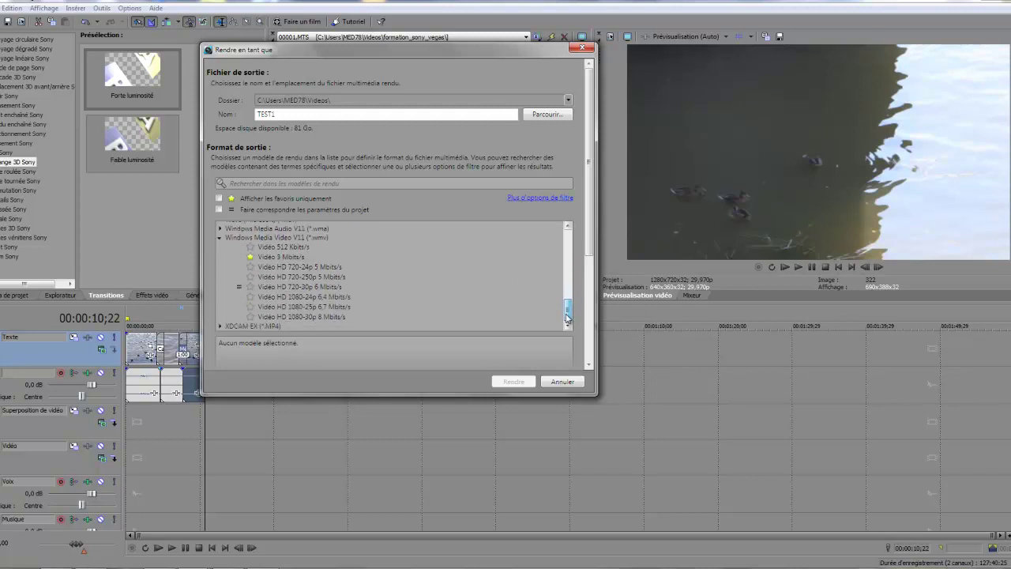
Select the Windows Media Video V11 template "Vidéo HD 720-250p 5 Mbits/s" and try to render without overwriting the existing file
click(261, 238)
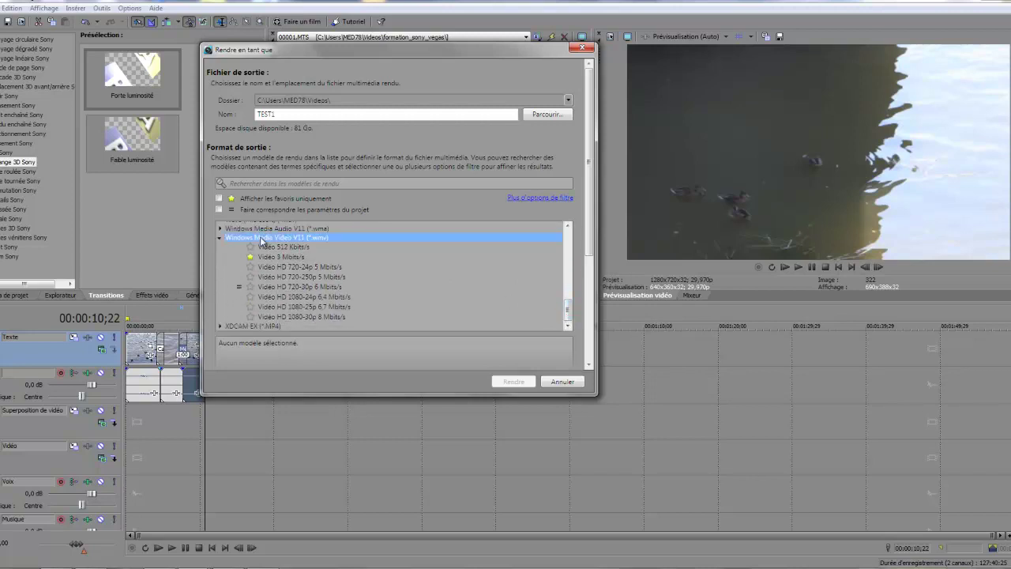
click(298, 288)
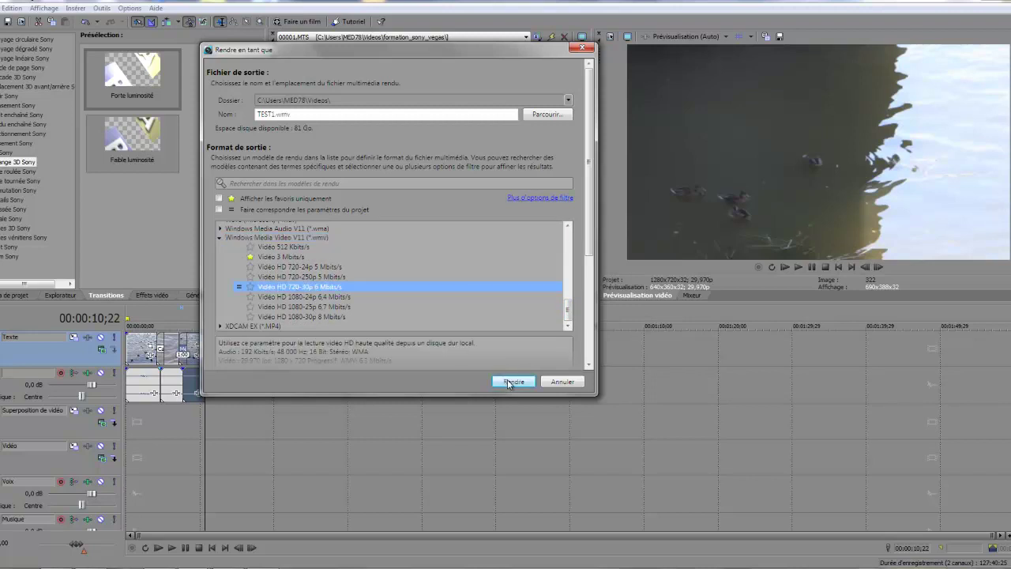
click(331, 278)
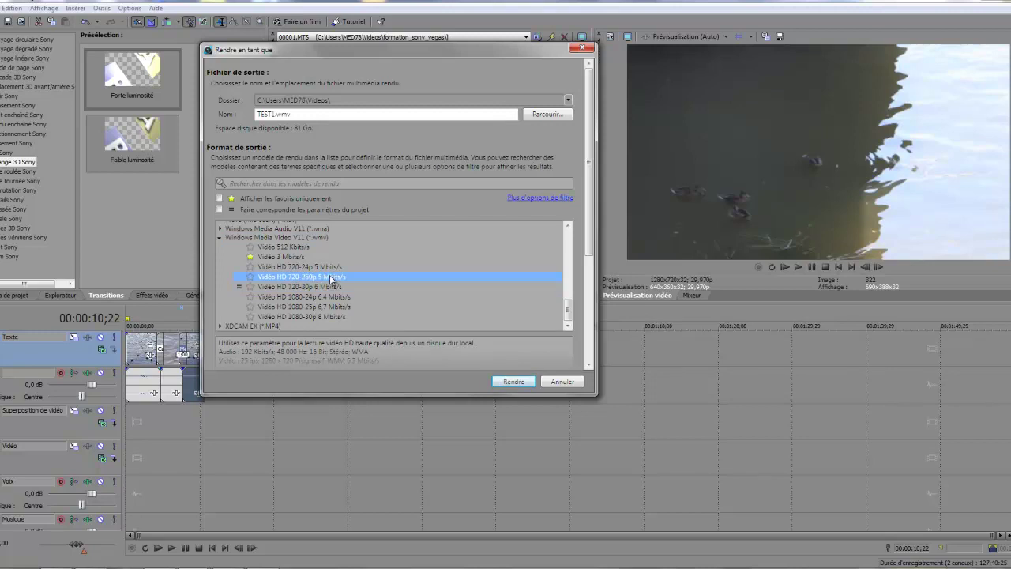
click(525, 382)
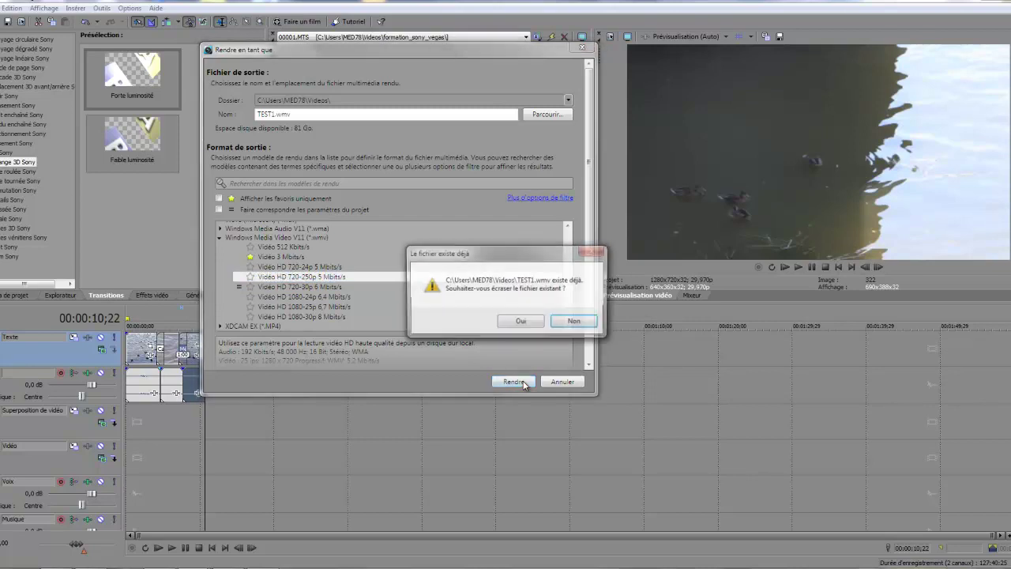
click(577, 322)
Rename the output file as TEST2.wmv and start the render
click(303, 114)
key(Left)
key(Left)
key(Left)
key(Left)
key(BackSpace)
text(2)
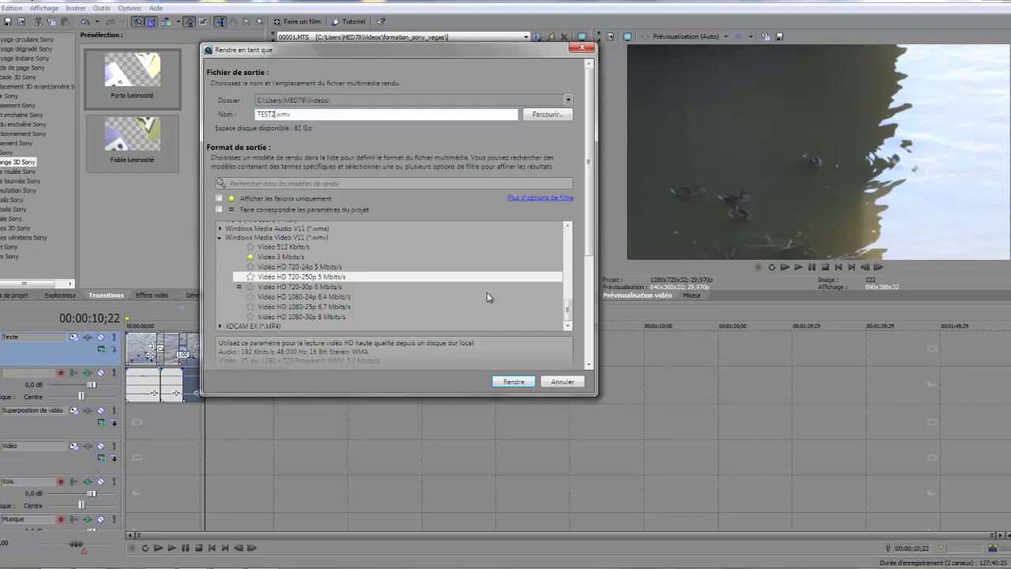
click(513, 382)
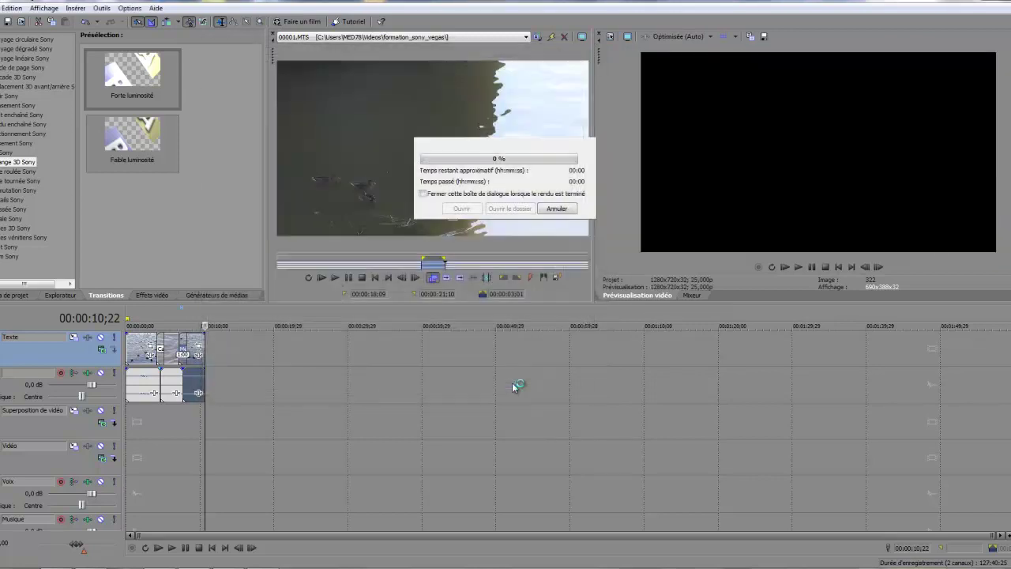